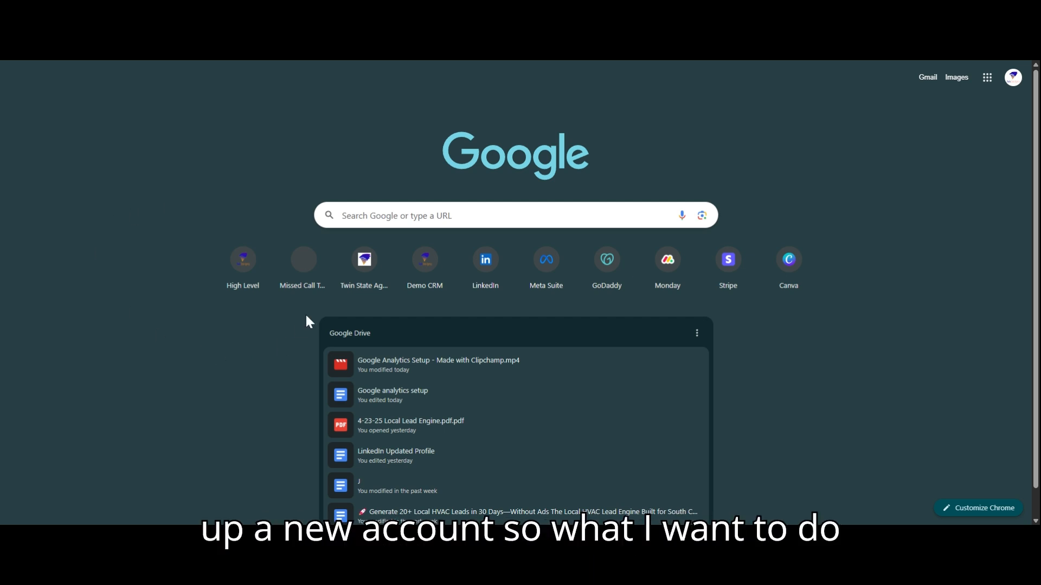
Search Google for "Google Analytics" and get started from the "Analytics Tools & Solutions for Your Business" result.
{"action": "left_click", "coordinate": [407, 216]}
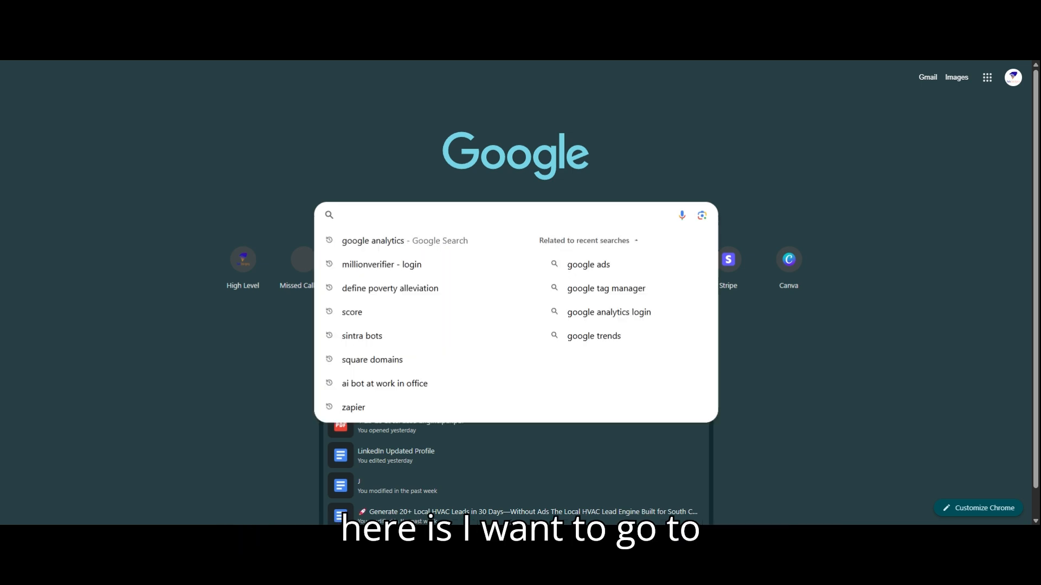
{"action": "type", "text": "Google "}
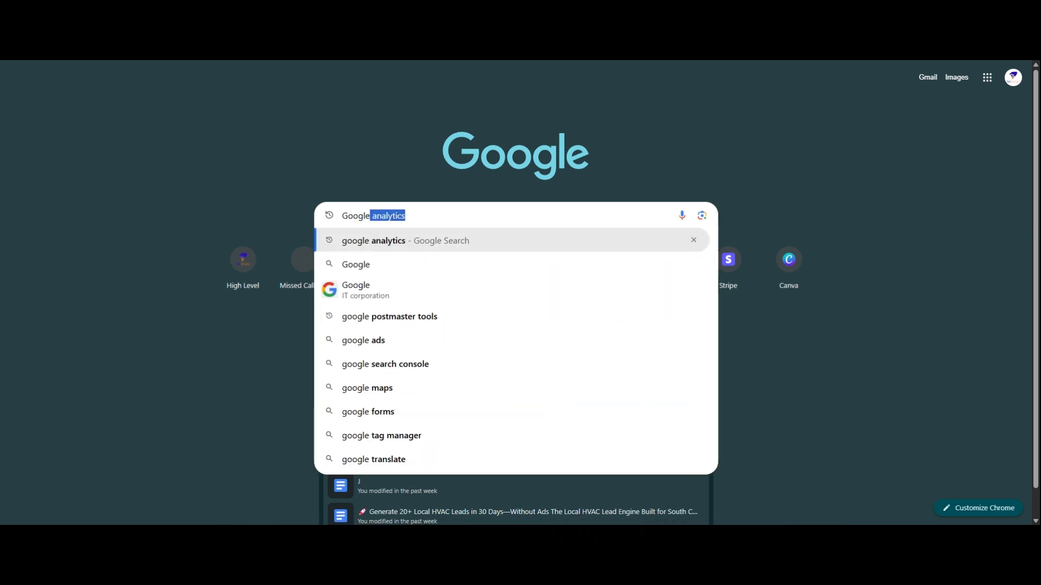
{"action": "type", "text": "Anal"}
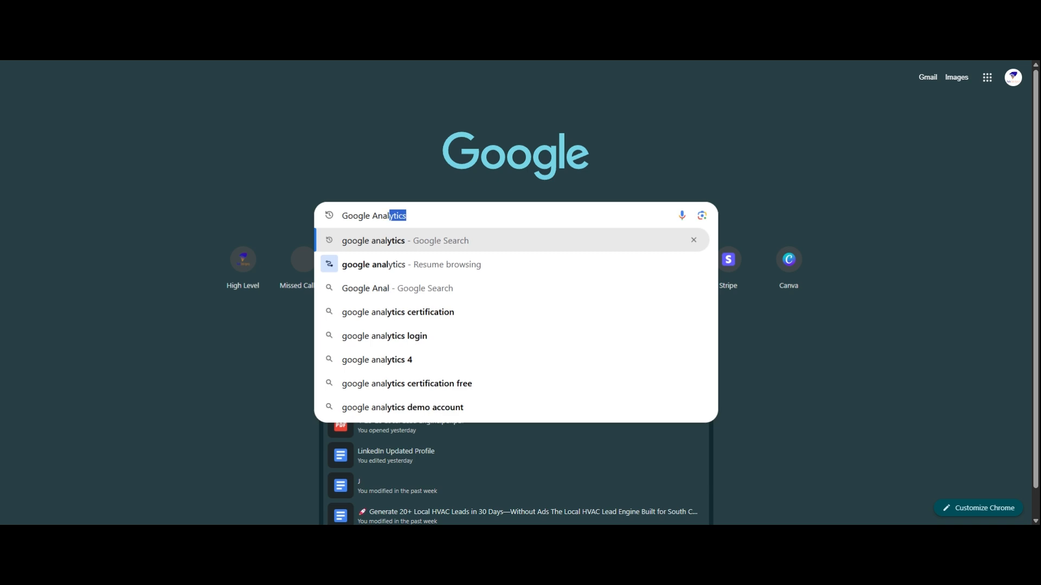
{"action": "type", "text": "ytics"}
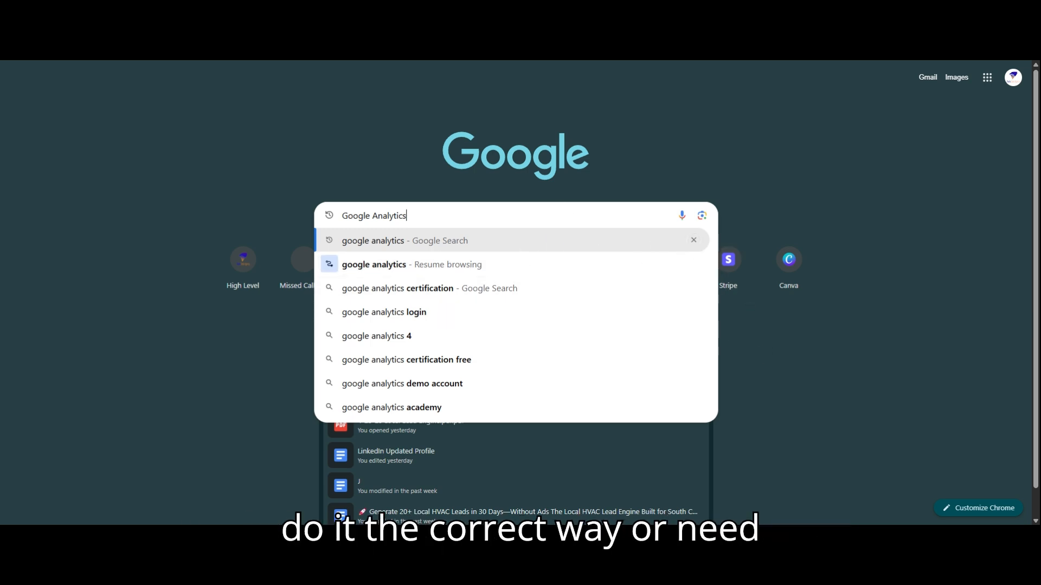
{"action": "key", "text": "Return"}
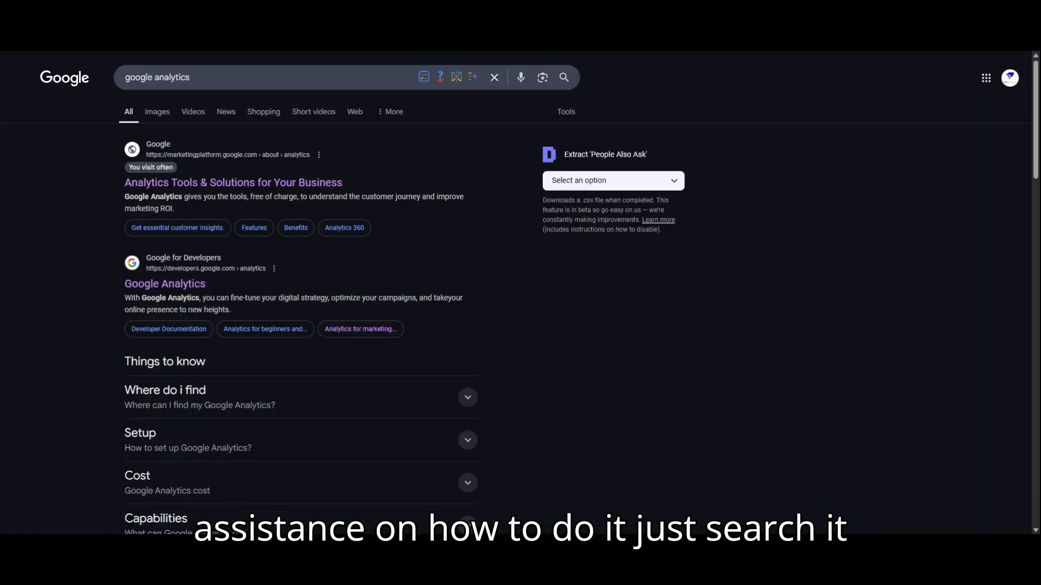
{"action": "left_click", "coordinate": [267, 184]}
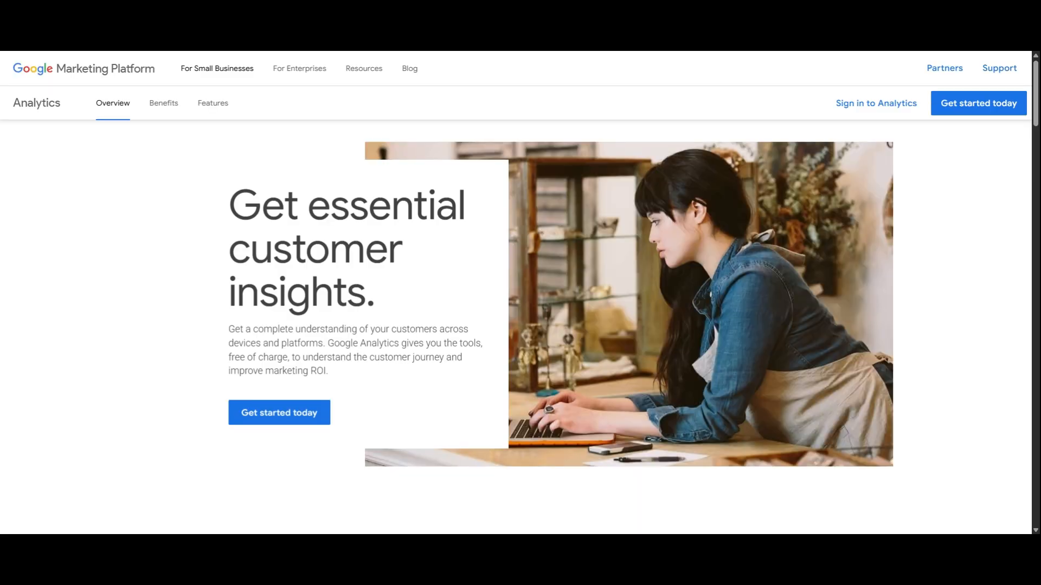
{"action": "left_click", "coordinate": [280, 417]}
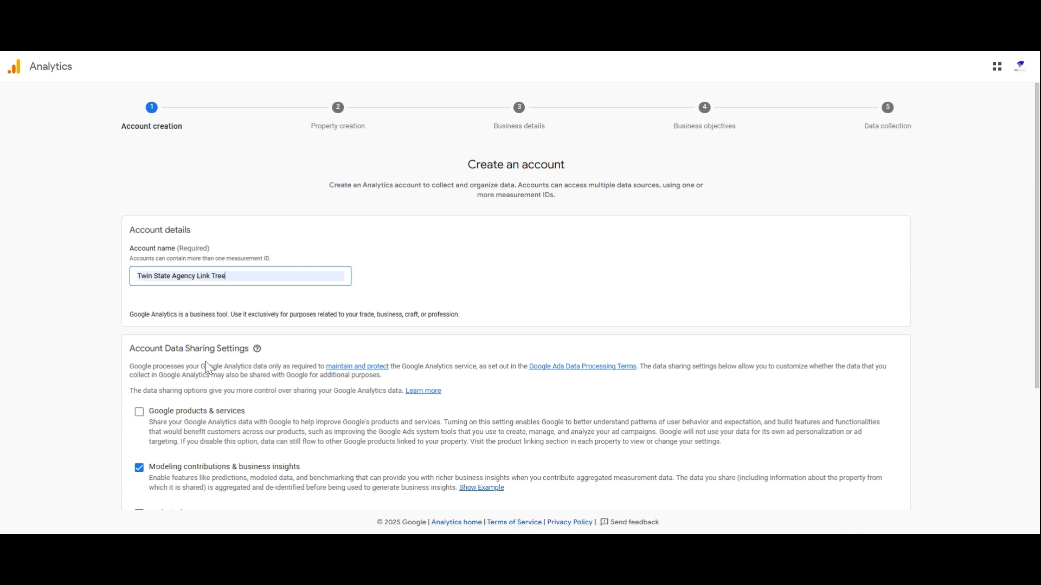
Enable Google products & services data sharing for the new account and continue to property creation.
{"action": "left_click", "coordinate": [142, 415]}
{"action": "scroll", "coordinate": [142, 419], "scroll_direction": "down", "scroll_amount": 3}
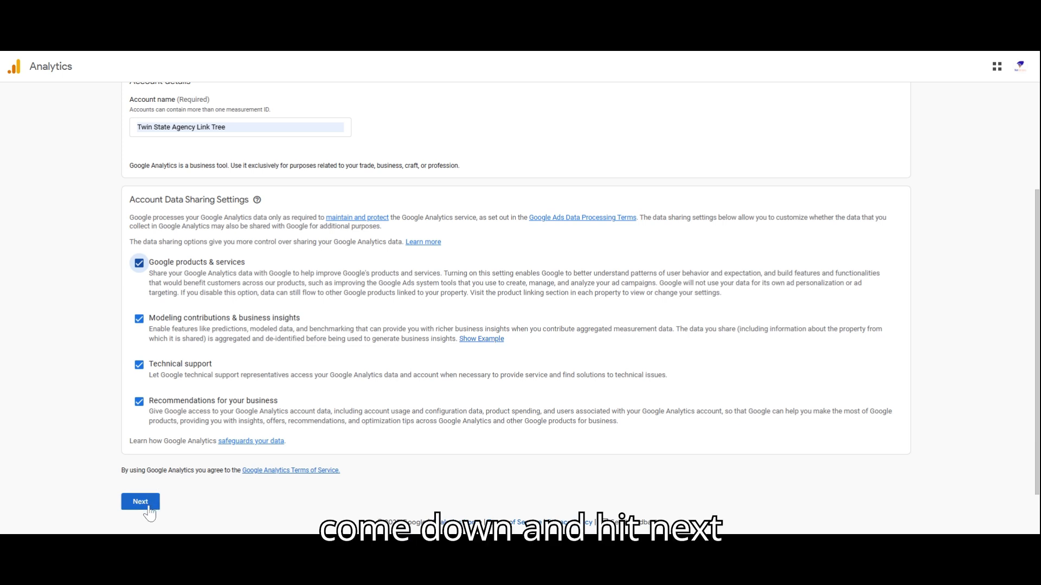
{"action": "left_click", "coordinate": [149, 509]}
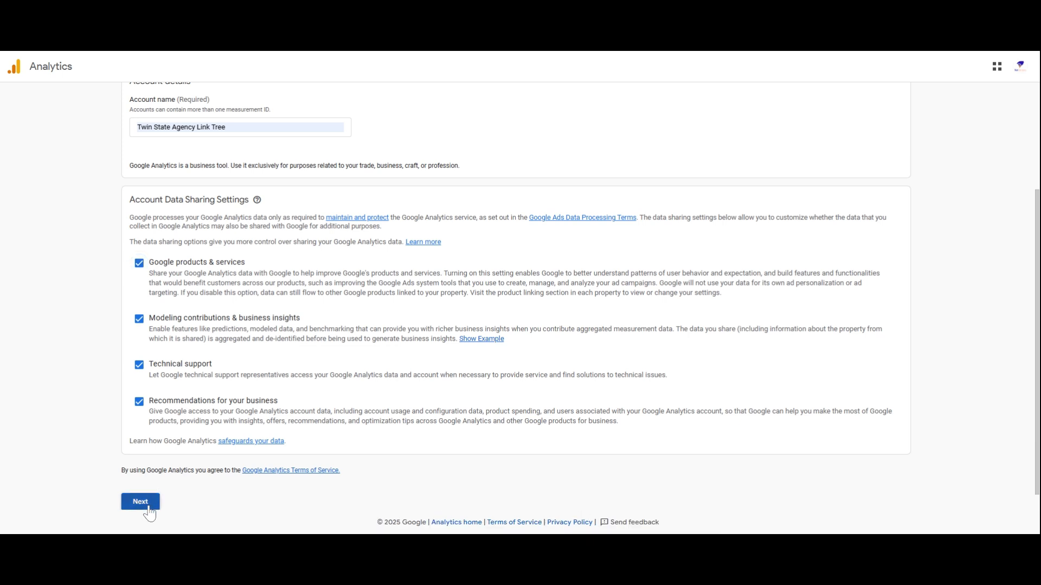
Name the property "Social Link Tree", set its reporting time zone to (GMT-04:00) New York Time, and continue.
{"action": "left_click", "coordinate": [401, 282]}
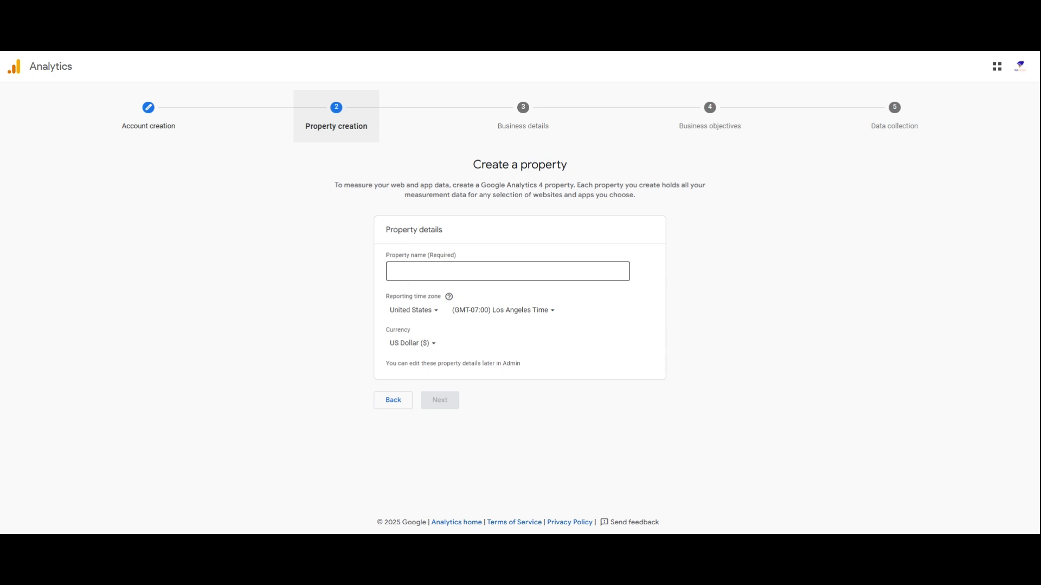
{"action": "left_click", "coordinate": [404, 273]}
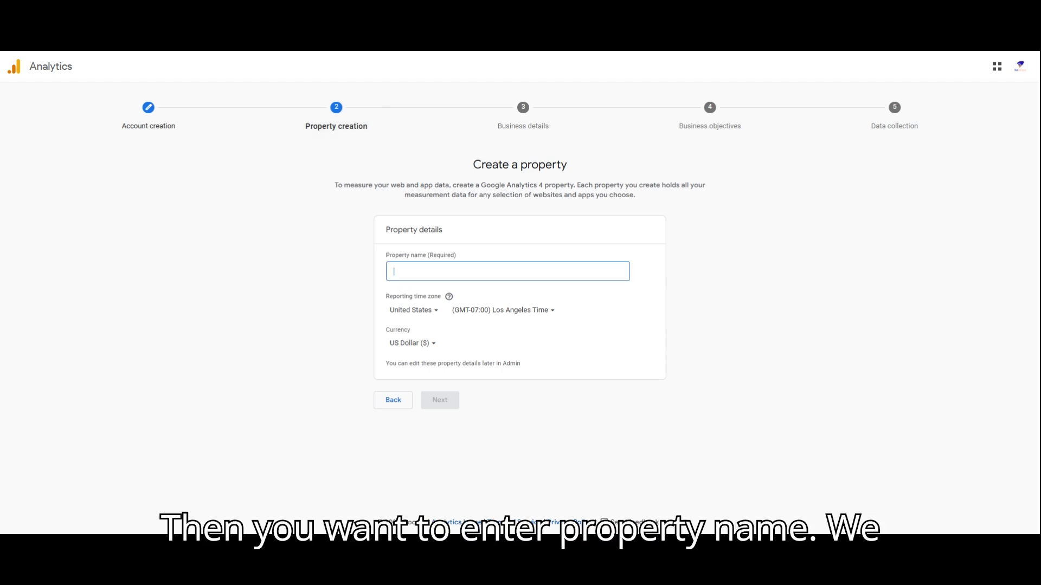
{"action": "type", "text": "Social"}
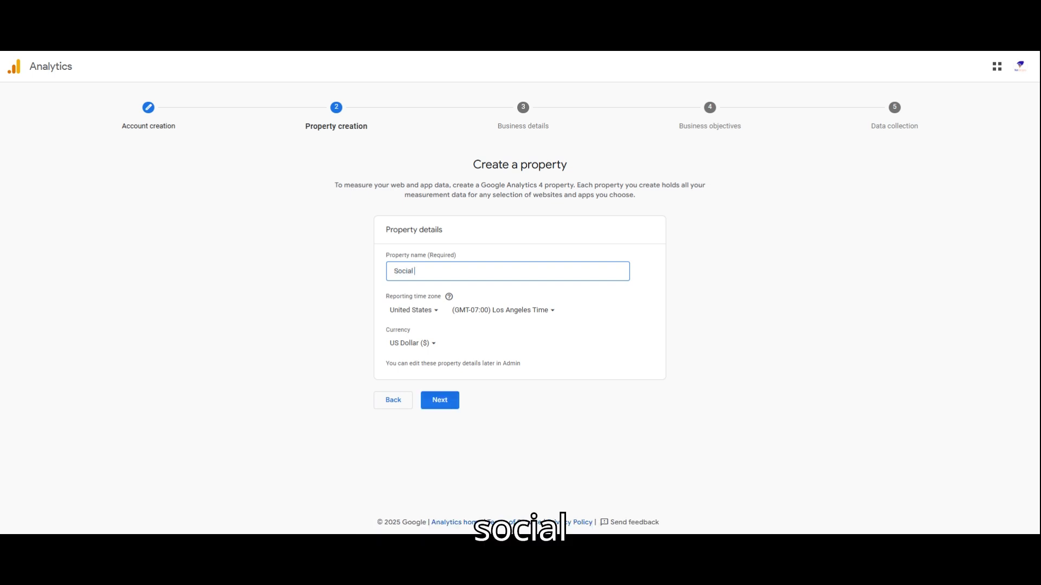
{"action": "type", "text": " Lin"}
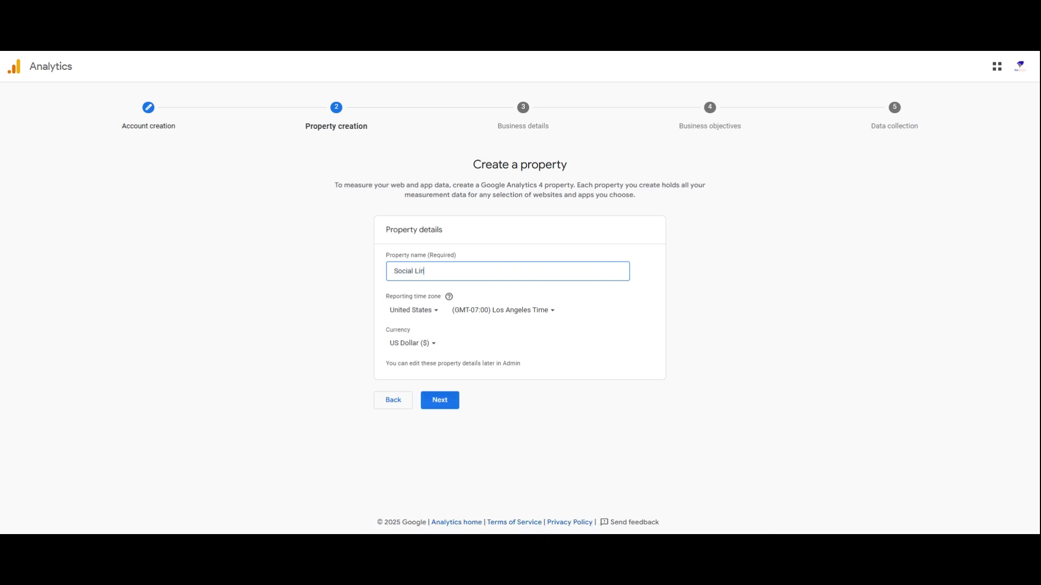
{"action": "type", "text": "k Tree"}
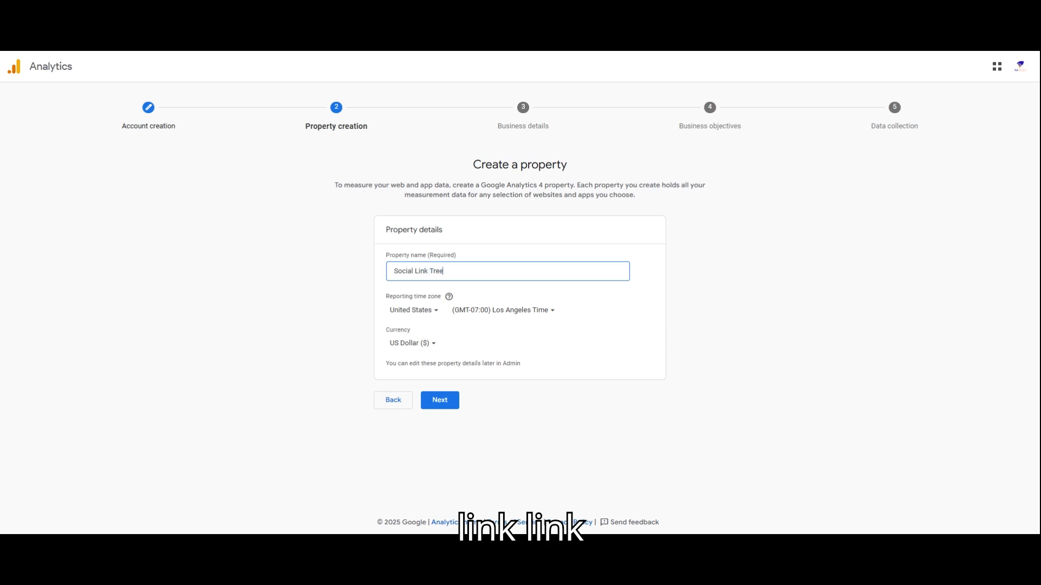
{"action": "left_click", "coordinate": [527, 318]}
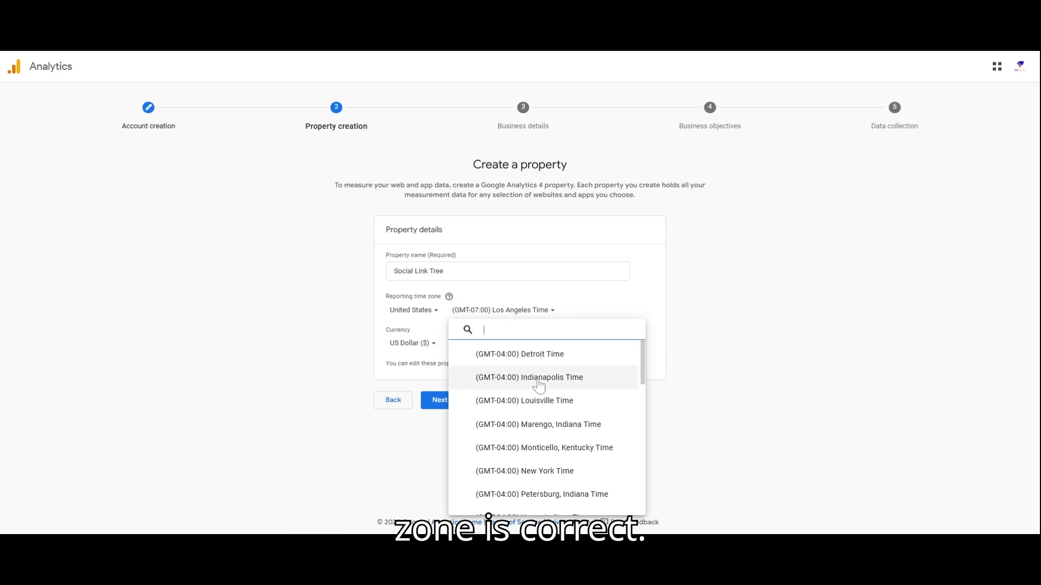
{"action": "left_click", "coordinate": [564, 472]}
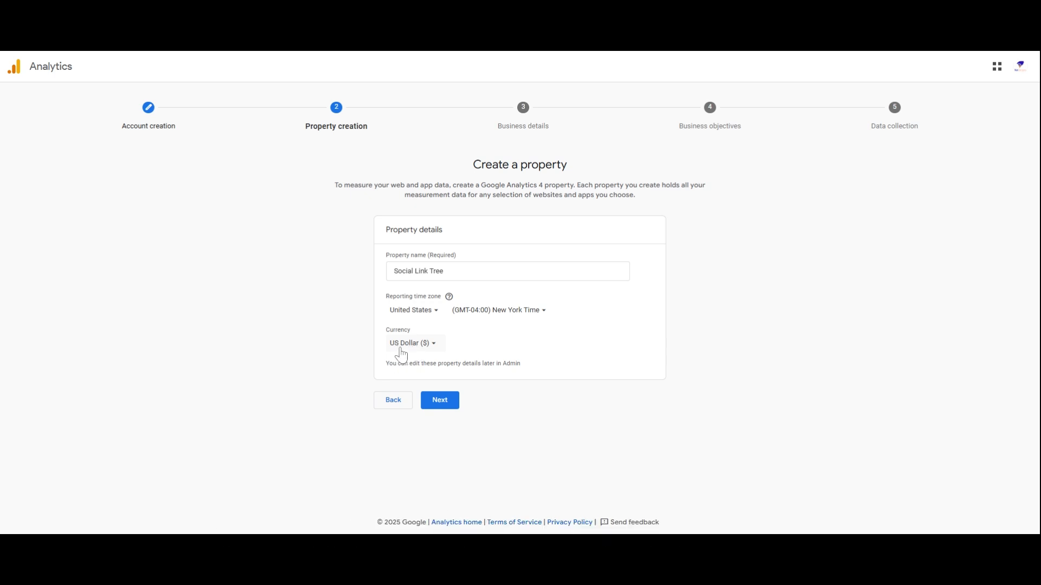
{"action": "left_click", "coordinate": [448, 404]}
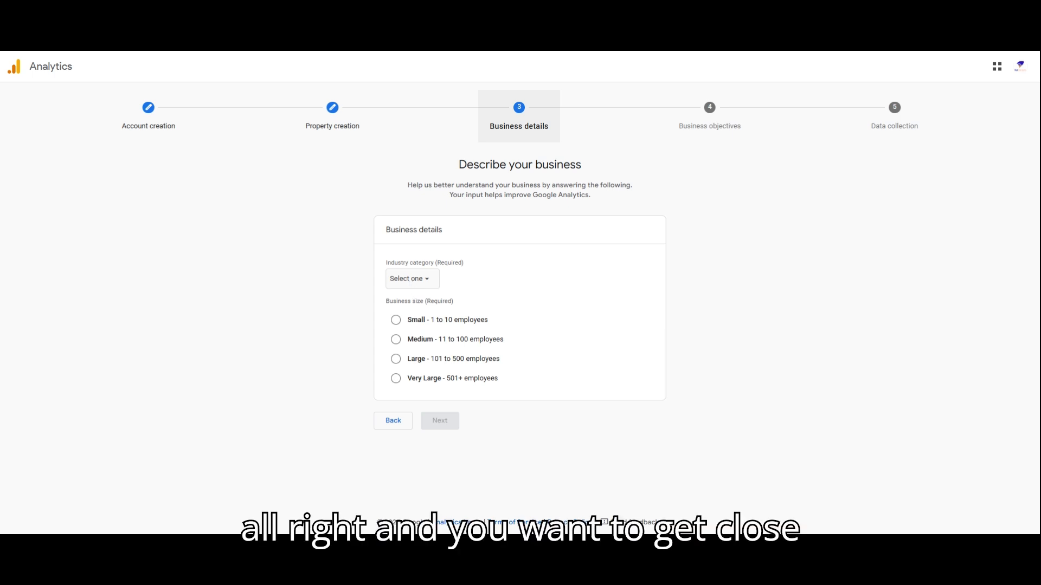
Describe the business as Other Business Activity with size Small - 1 to 10 employees, and continue.
{"action": "left_click", "coordinate": [409, 278]}
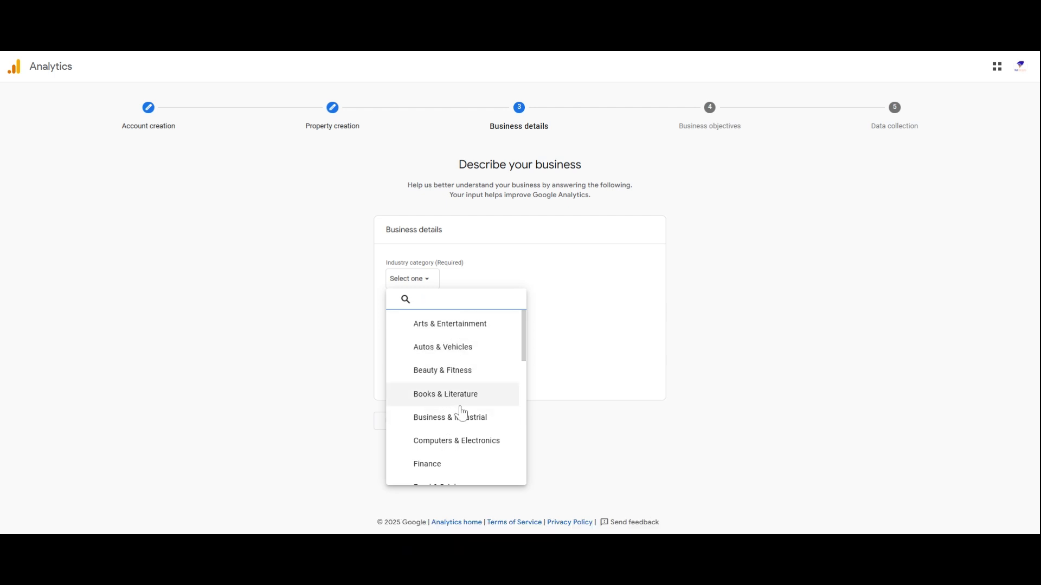
{"action": "scroll", "coordinate": [462, 423], "scroll_direction": "down", "scroll_amount": 4}
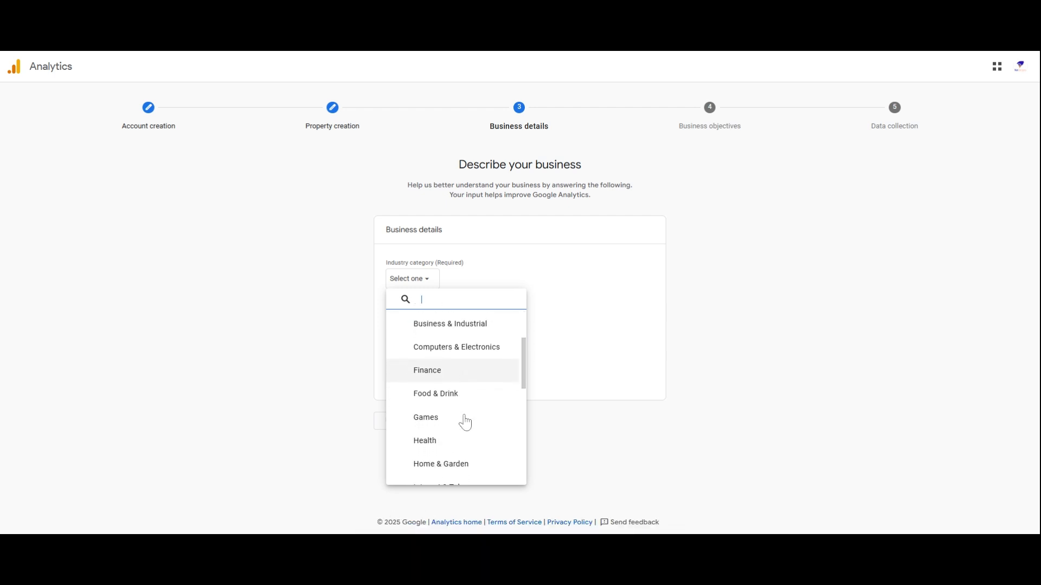
{"action": "scroll", "coordinate": [465, 423], "scroll_direction": "down", "scroll_amount": 4}
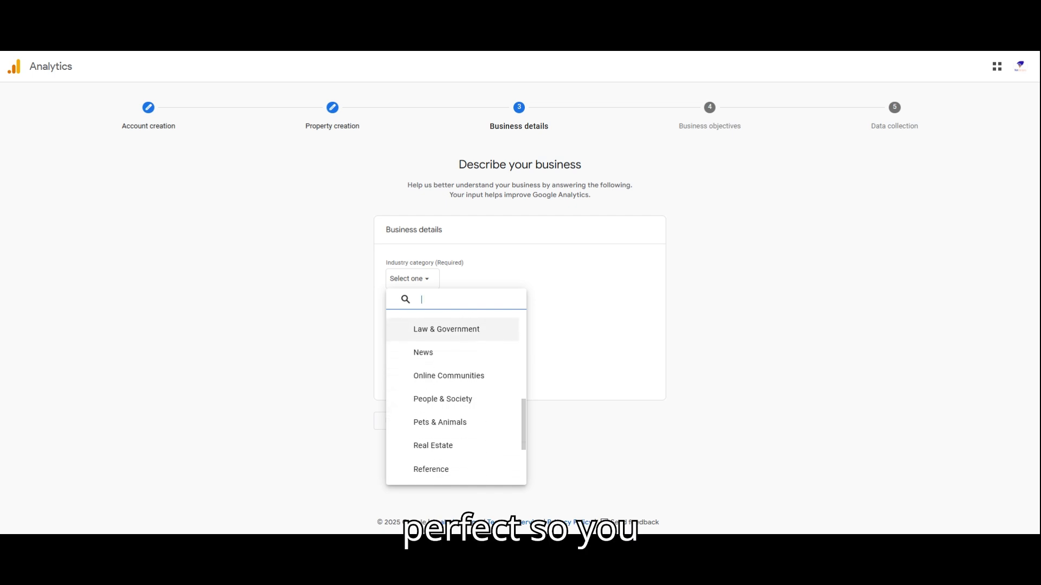
{"action": "scroll", "coordinate": [455, 393], "scroll_direction": "down", "scroll_amount": 3}
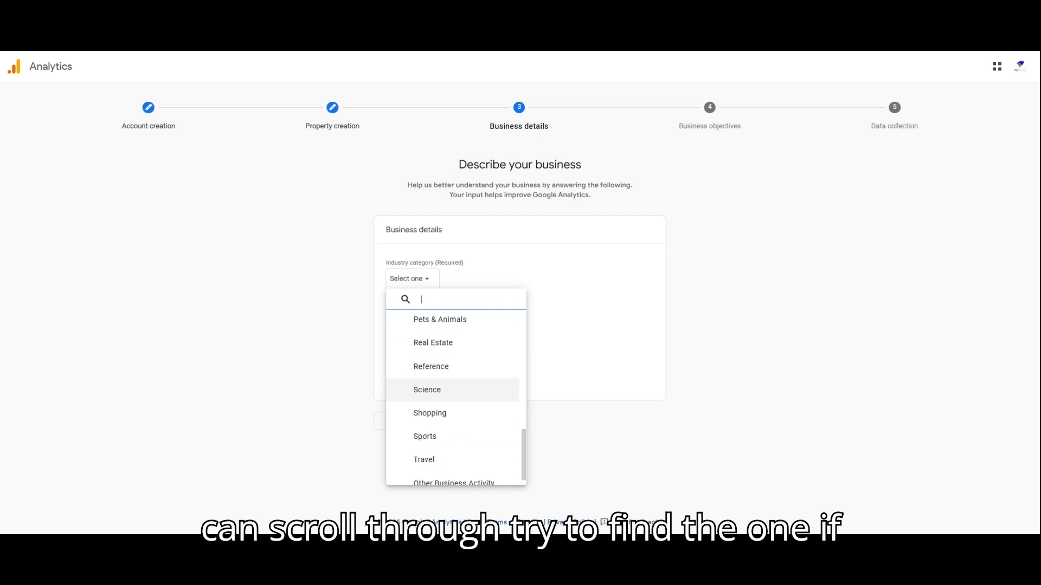
{"action": "scroll", "coordinate": [456, 393], "scroll_direction": "down", "scroll_amount": 1}
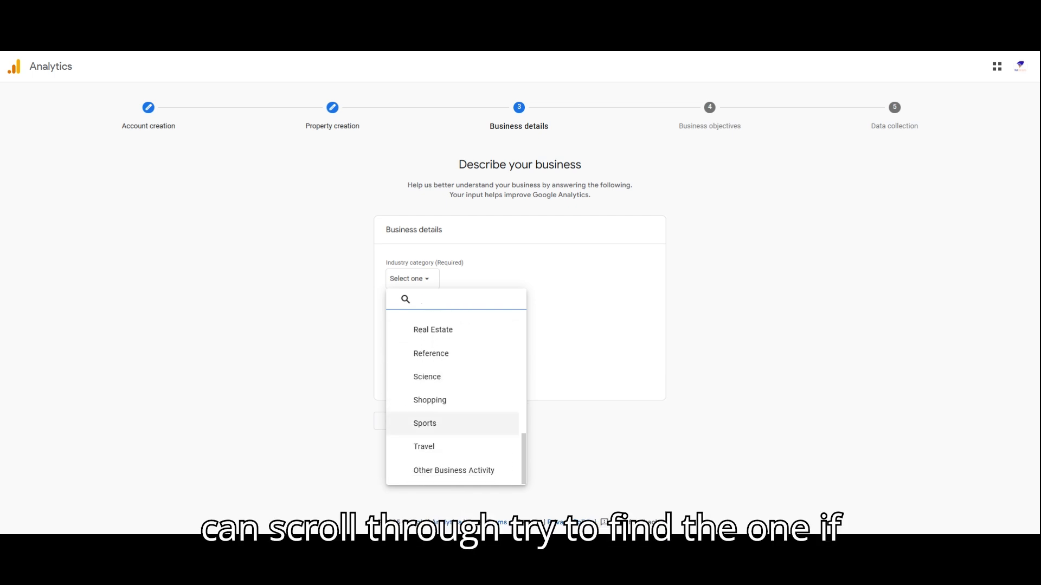
{"action": "left_click", "coordinate": [455, 474]}
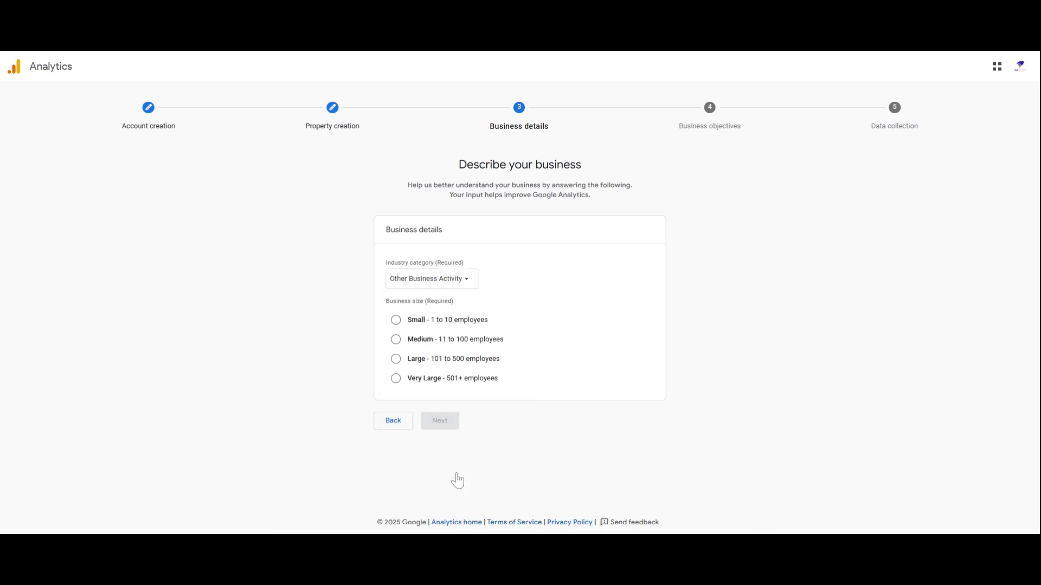
{"action": "left_click", "coordinate": [397, 327]}
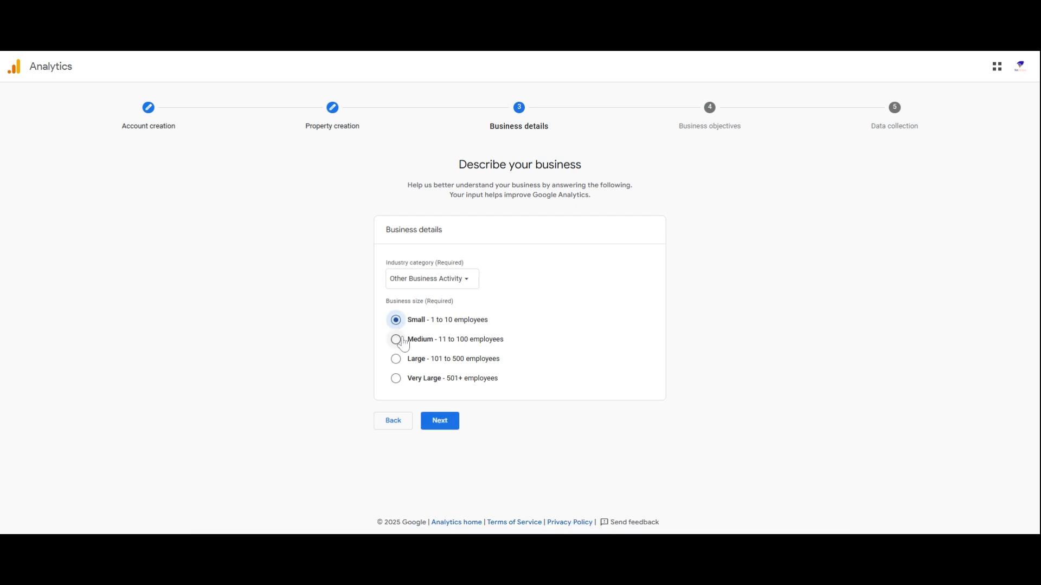
{"action": "left_click", "coordinate": [440, 421]}
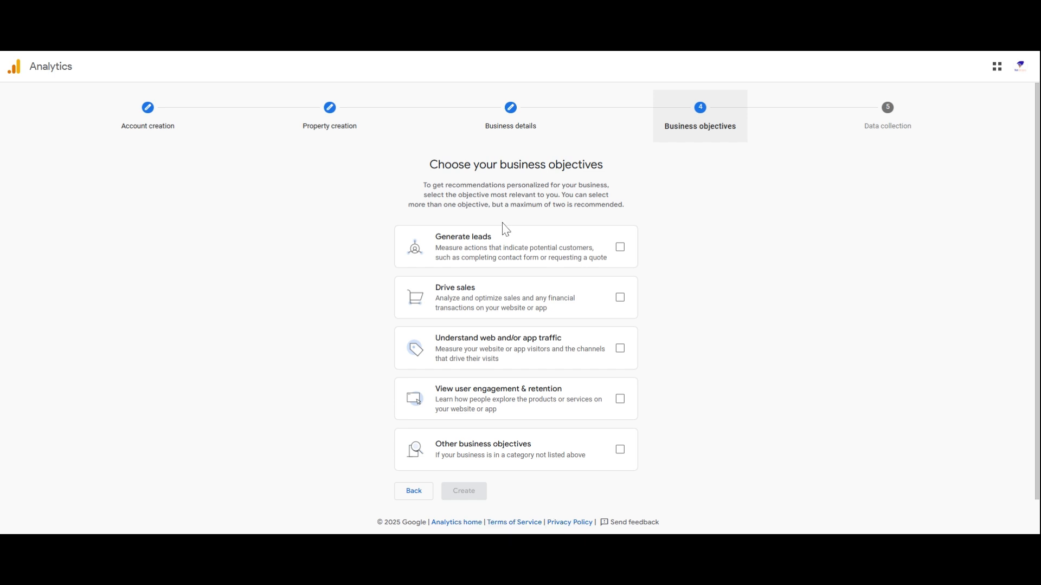
Choose the objectives "Understand web and/or app traffic" and "View user engagement & retention" and submit them to create the account.
{"action": "left_click", "coordinate": [621, 349]}
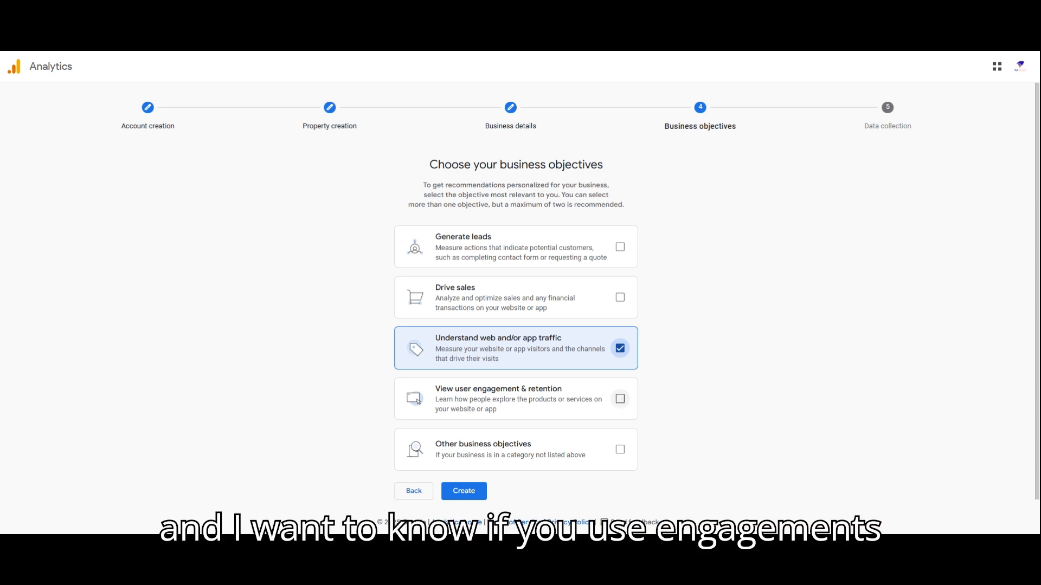
{"action": "left_click", "coordinate": [621, 399]}
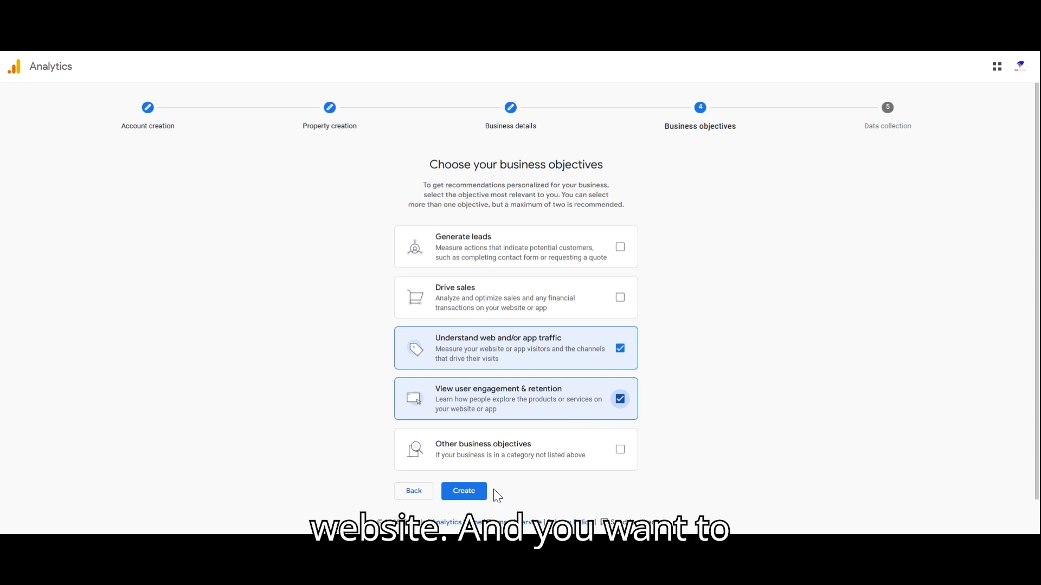
{"action": "left_click", "coordinate": [469, 502]}
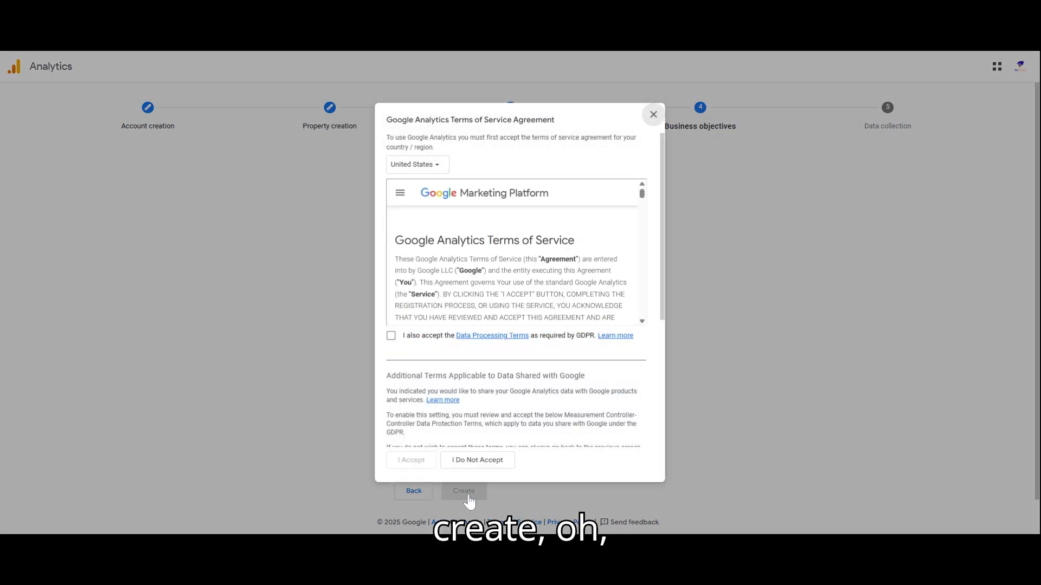
Accept the Terms of Service, including the GDPR Data Processing Terms and the Measurement Controller-Controller Data Protection Terms.
{"action": "left_click", "coordinate": [391, 337]}
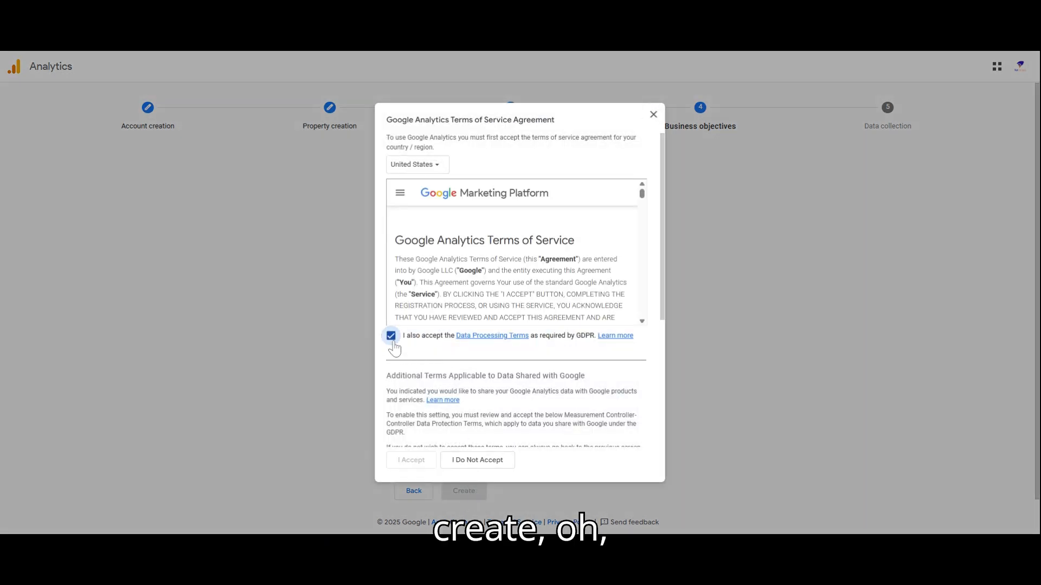
{"action": "scroll", "coordinate": [388, 414], "scroll_direction": "down", "scroll_amount": 4}
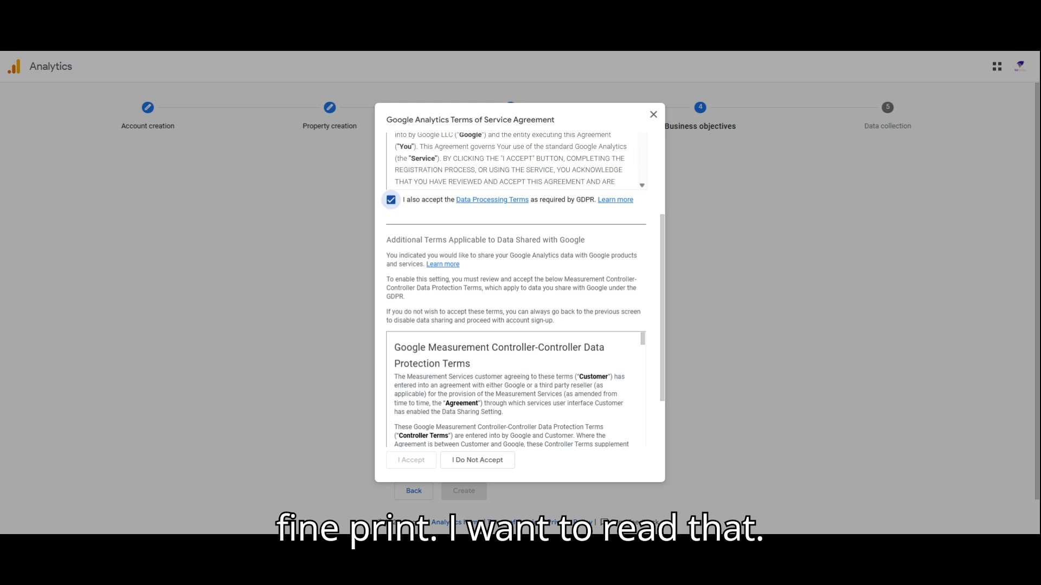
{"action": "scroll", "coordinate": [387, 415], "scroll_direction": "down", "scroll_amount": 2}
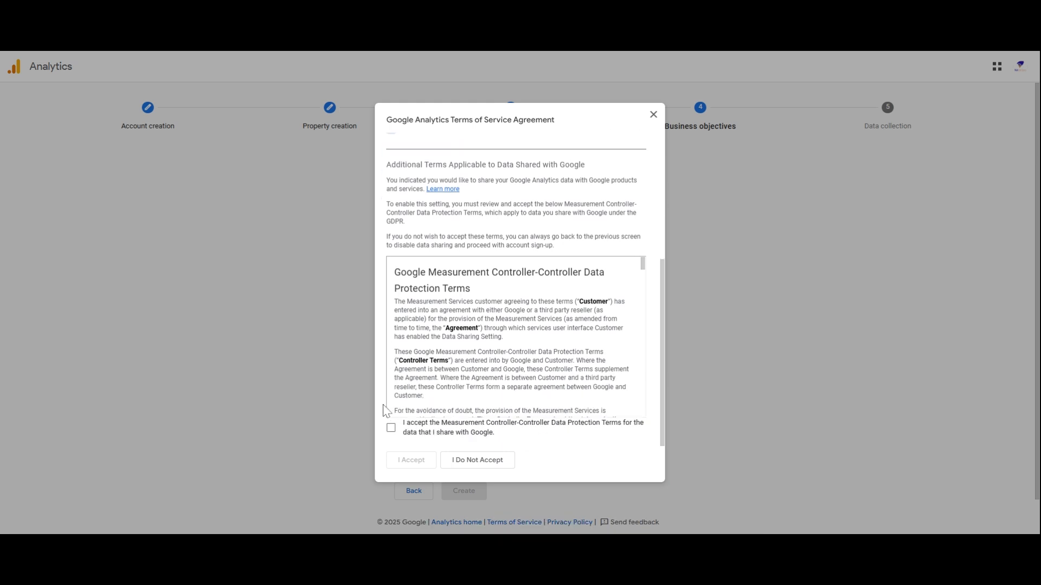
{"action": "left_click", "coordinate": [392, 429]}
{"action": "left_click", "coordinate": [409, 460]}
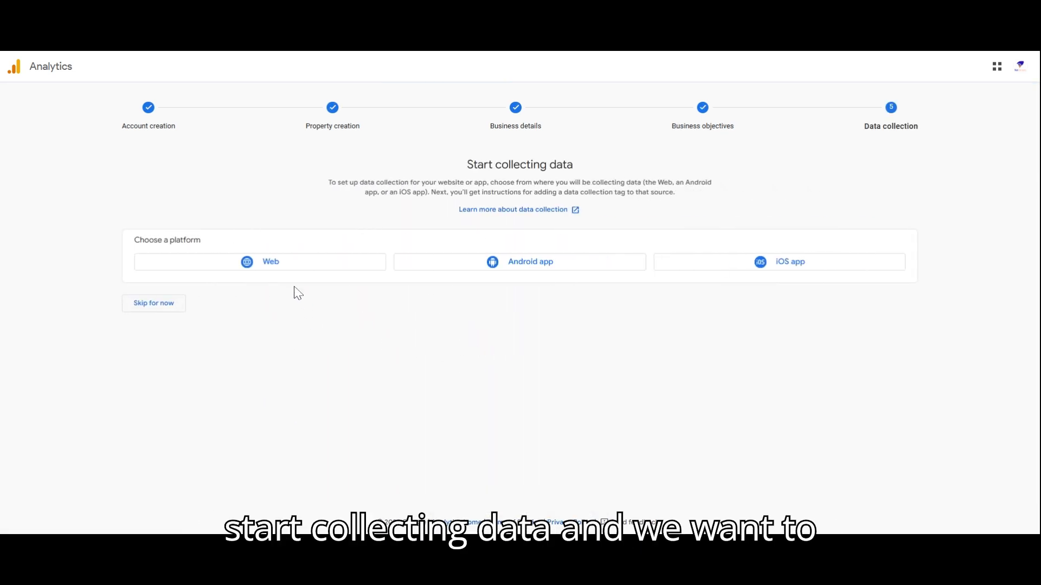
Choose Web as the data collection platform and open its data stream setup.
{"action": "left_click", "coordinate": [282, 266]}
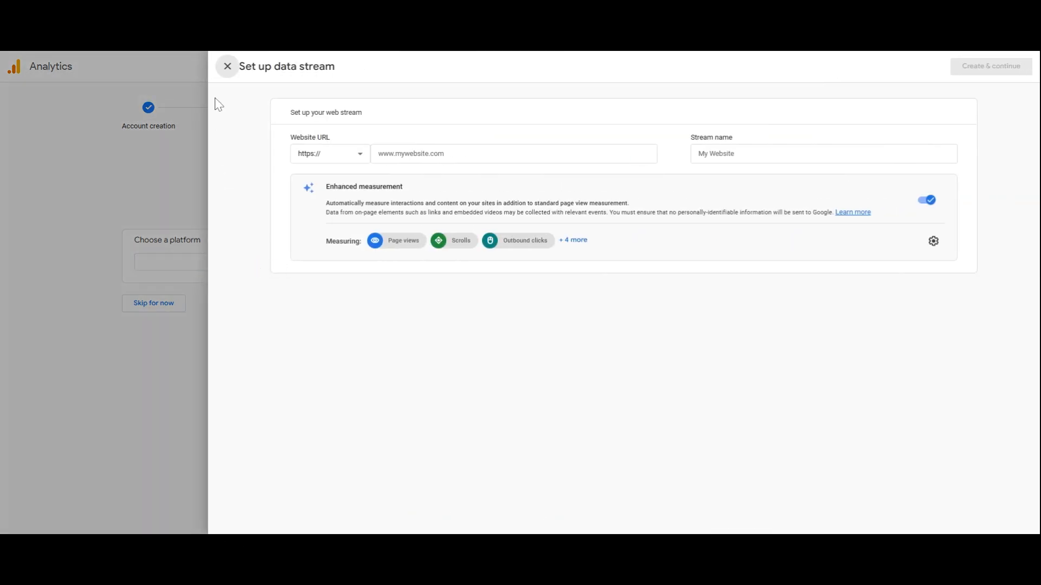
{"action": "left_click", "coordinate": [227, 68]}
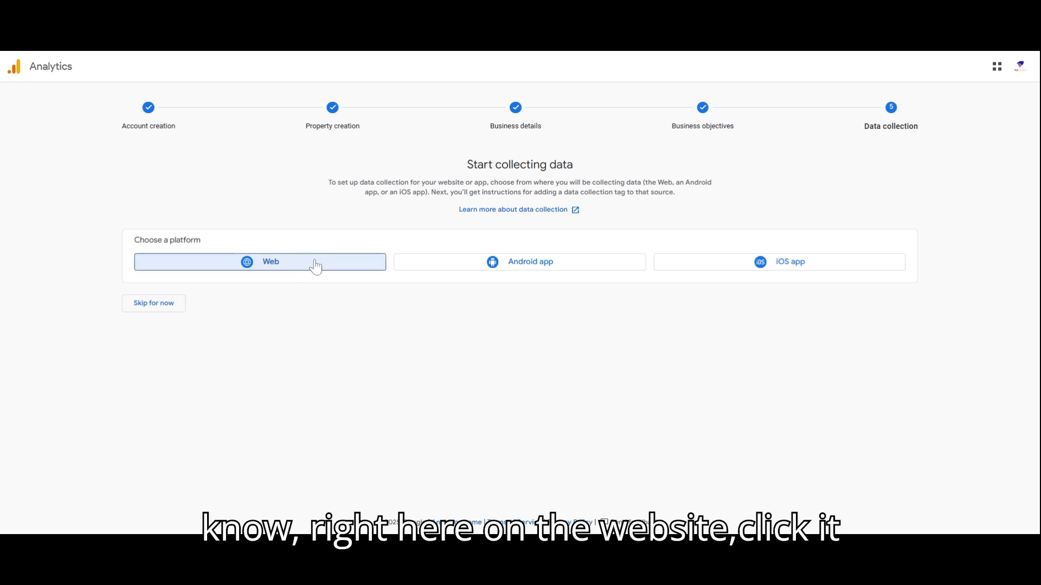
{"action": "left_click", "coordinate": [274, 272]}
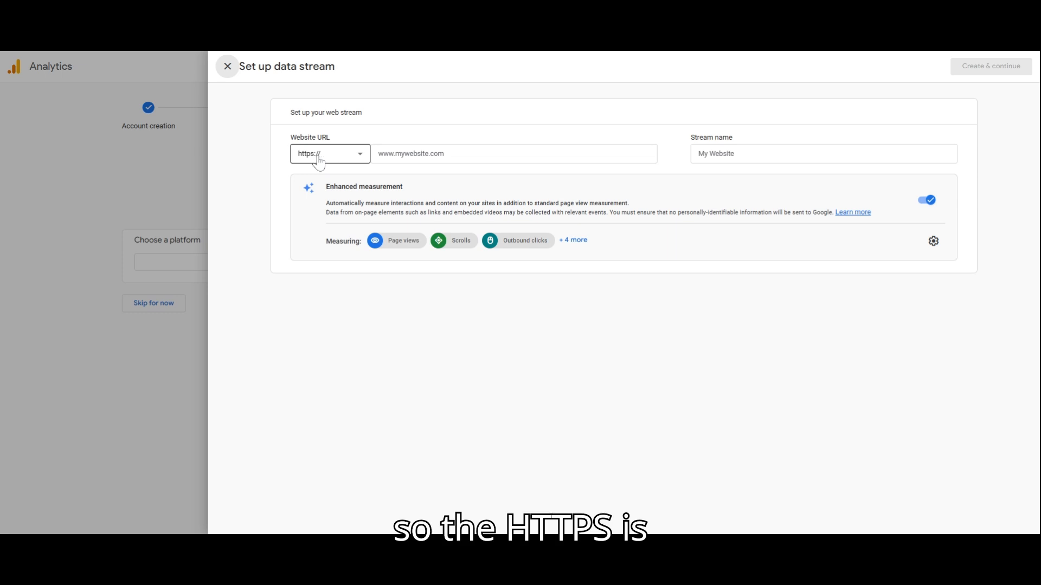
{"action": "left_click", "coordinate": [382, 154]}
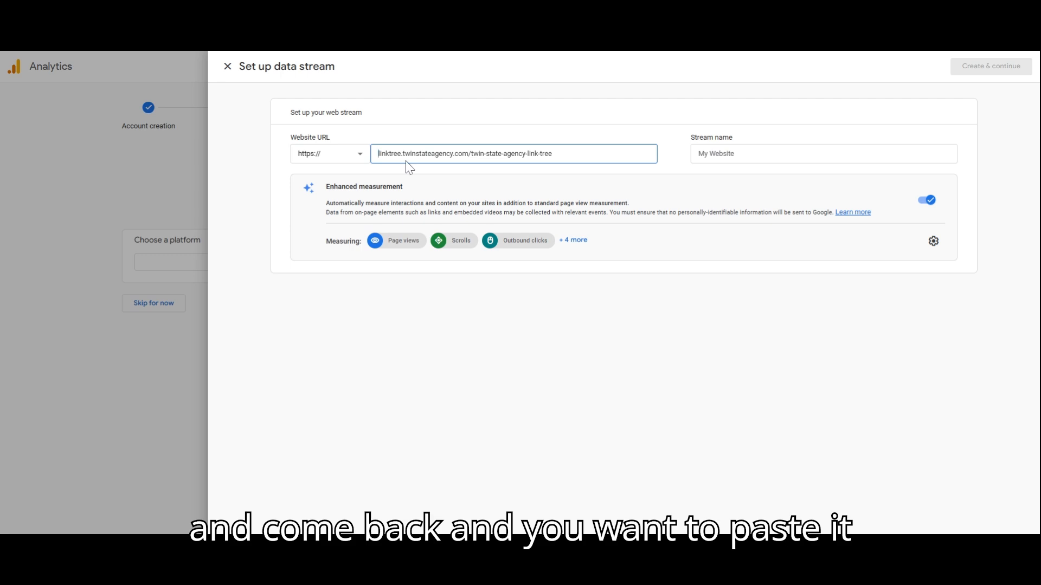
{"action": "left_click_drag", "start_coordinate": [377, 154], "coordinate": [553, 154]}
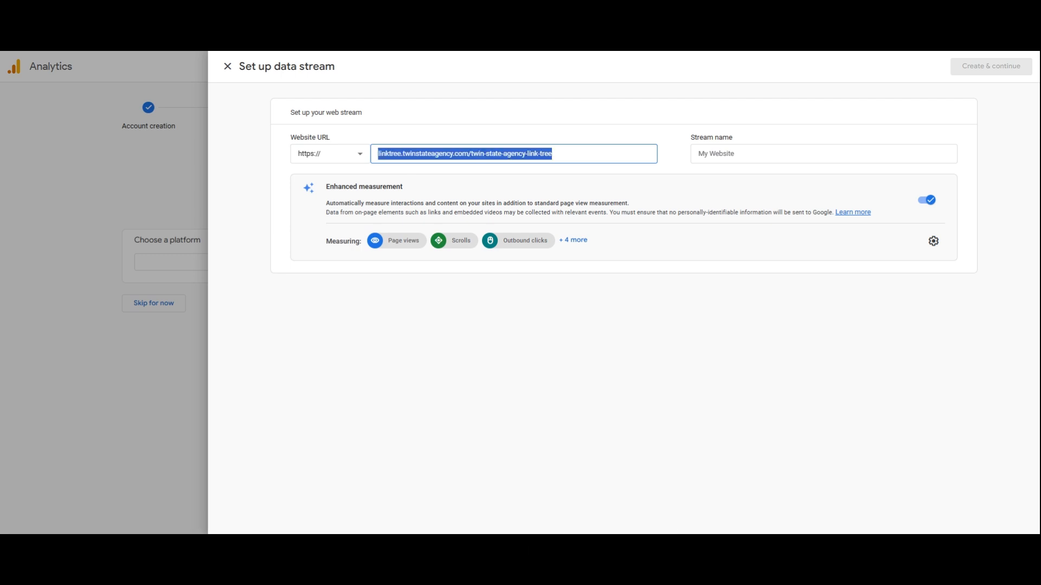
{"action": "left_click", "coordinate": [700, 154]}
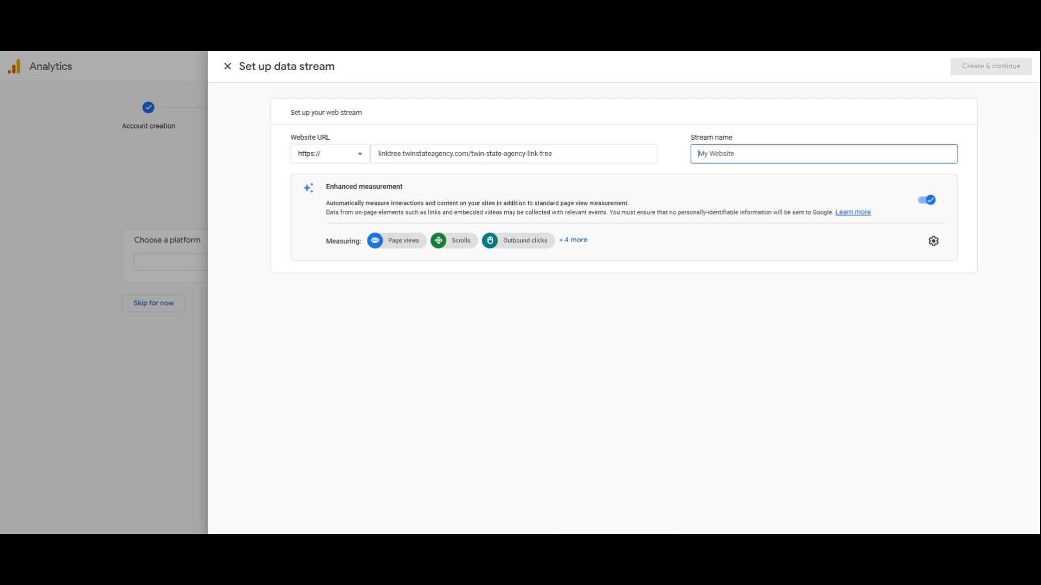
{"action": "type", "text": "L"}
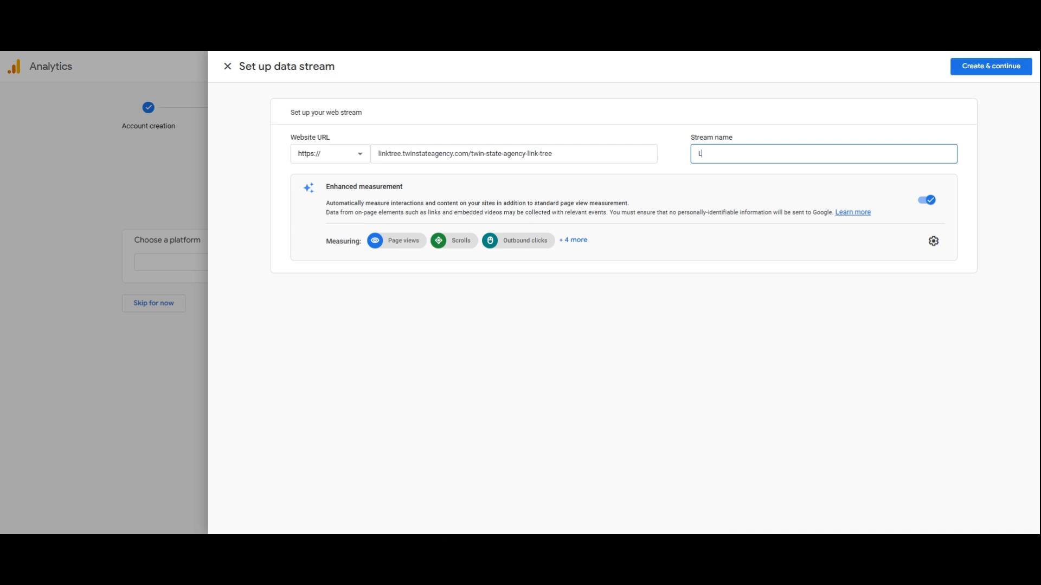
{"action": "type", "text": "ink Tree Page"}
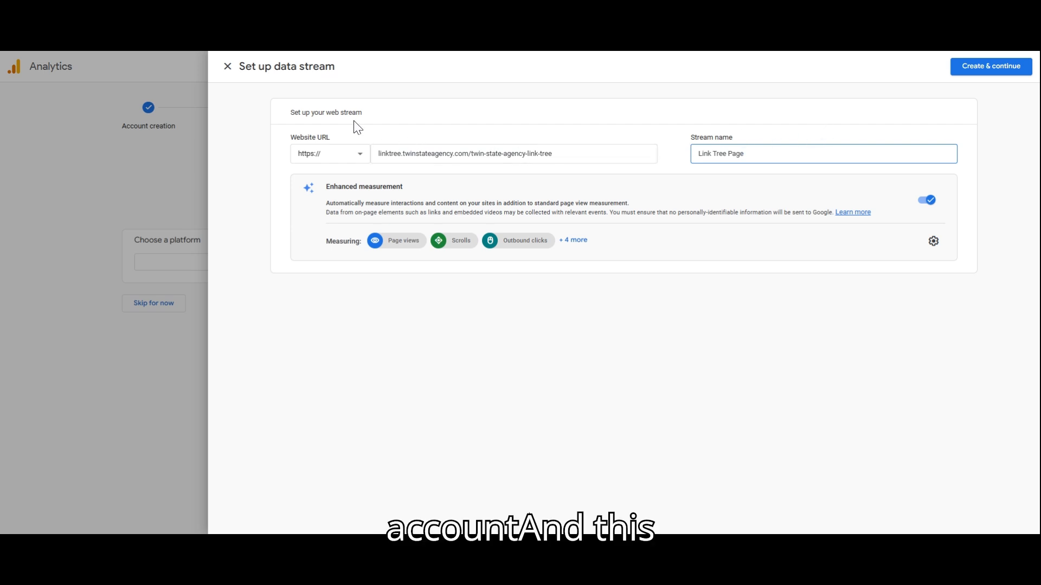
{"action": "left_click", "coordinate": [576, 241]}
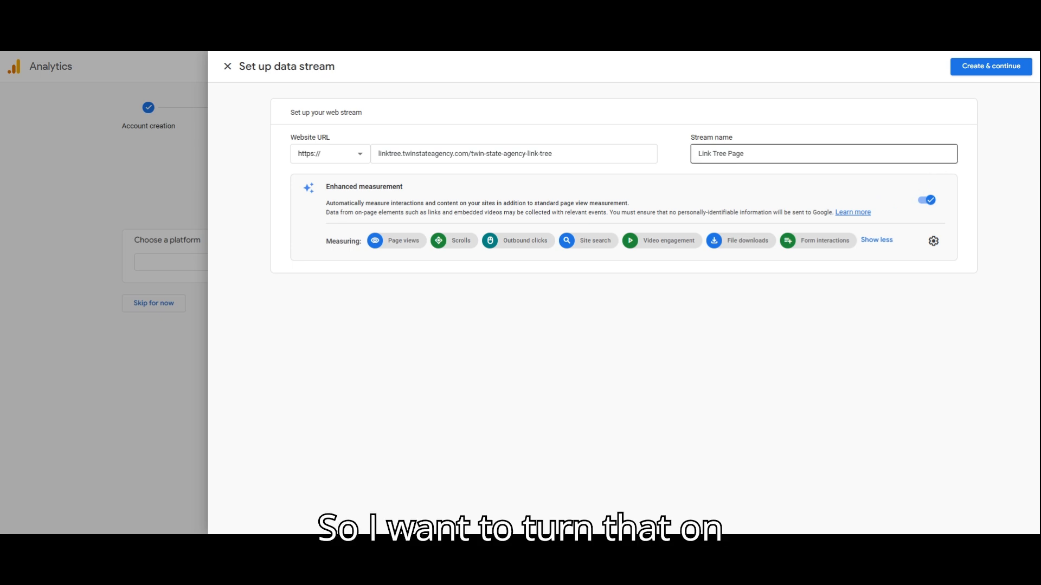
{"action": "left_click", "coordinate": [978, 71]}
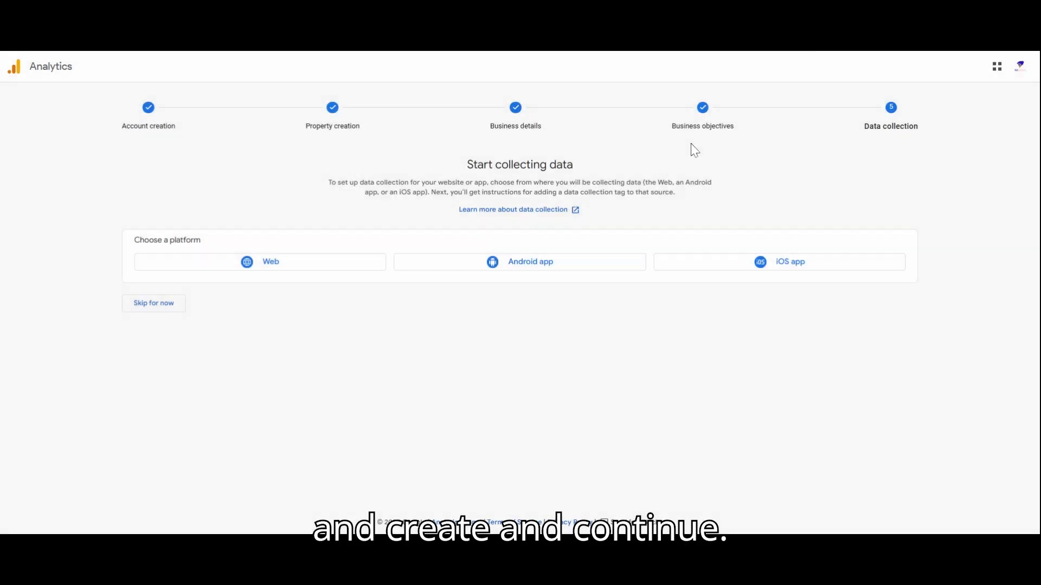
Choose manual installation for the Google tag and copy the complete tag code.
{"action": "left_click", "coordinate": [410, 252]}
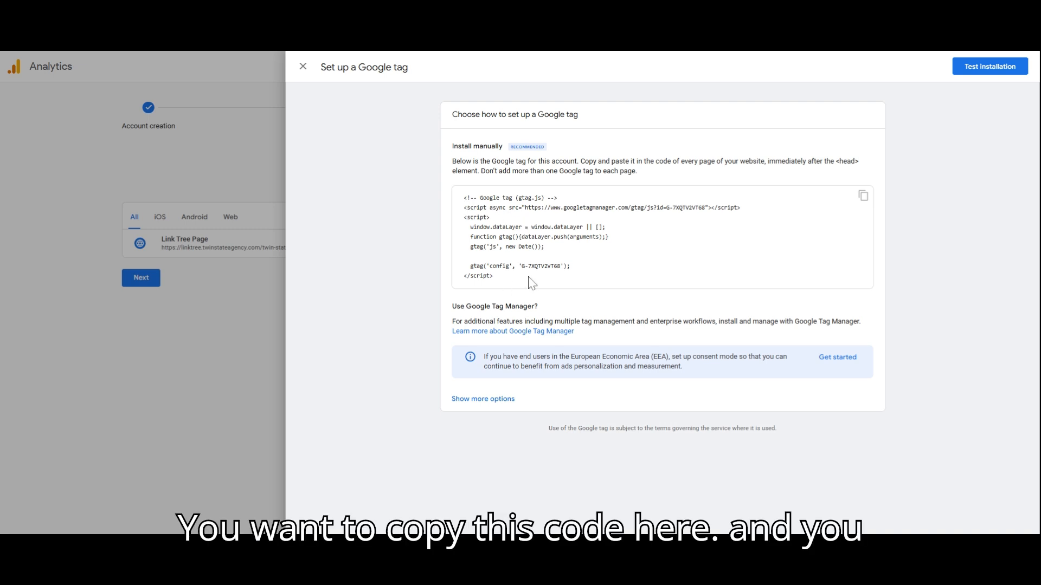
{"action": "left_click", "coordinate": [863, 198]}
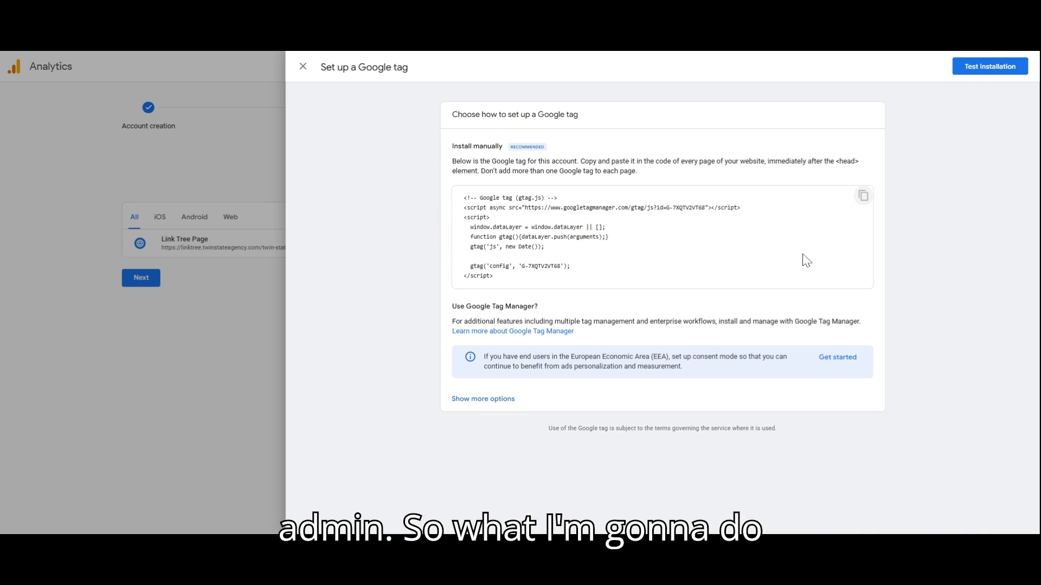
{"action": "left_click", "coordinate": [863, 196]}
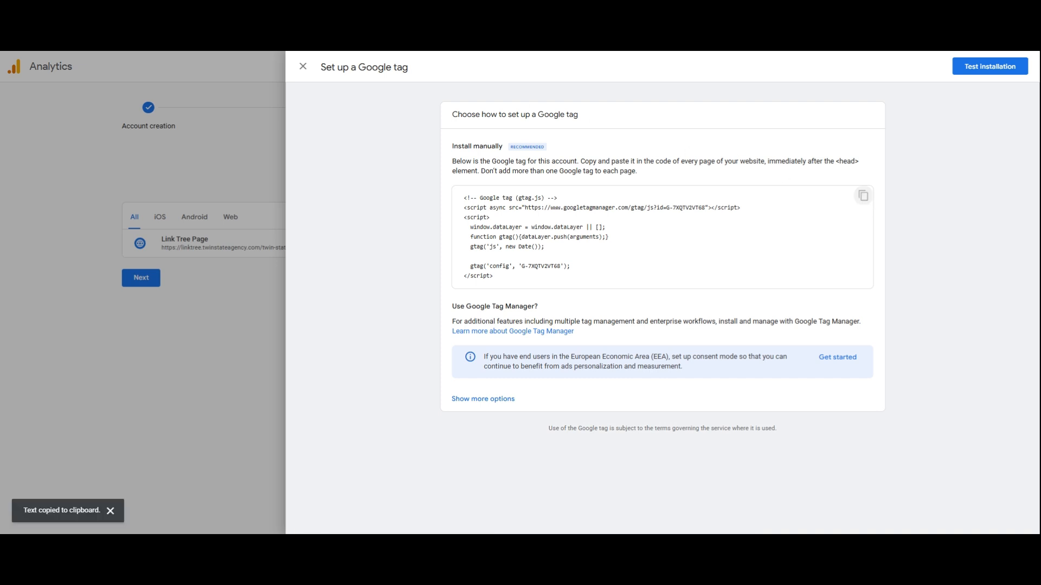
Switch to the website builder and replace the Link Tree site's head tracking code with the copied Google tag, saving the settings.
{"action": "key", "text": "ctrl+Tab"}
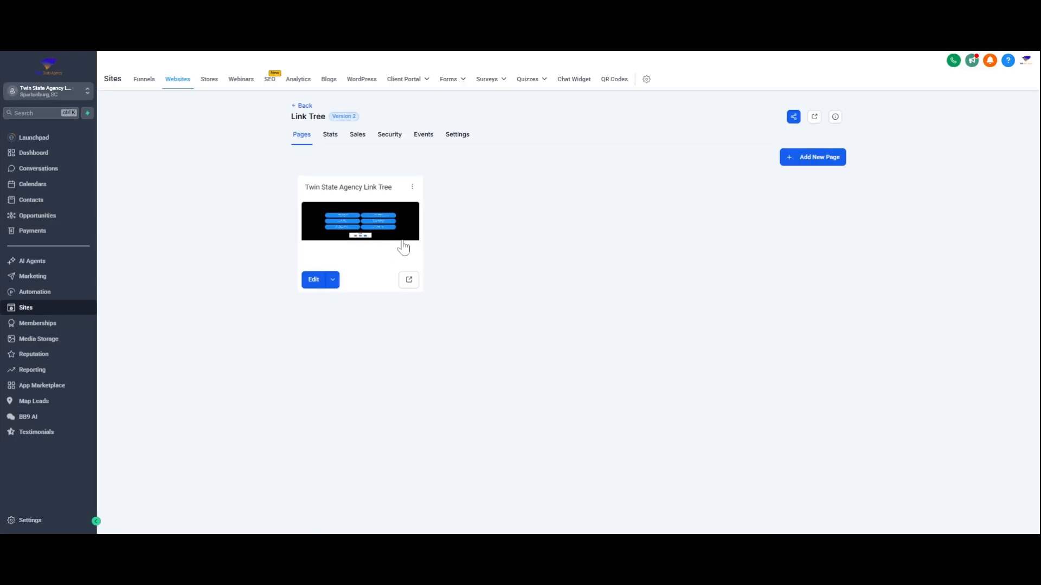
{"action": "left_click", "coordinate": [460, 135]}
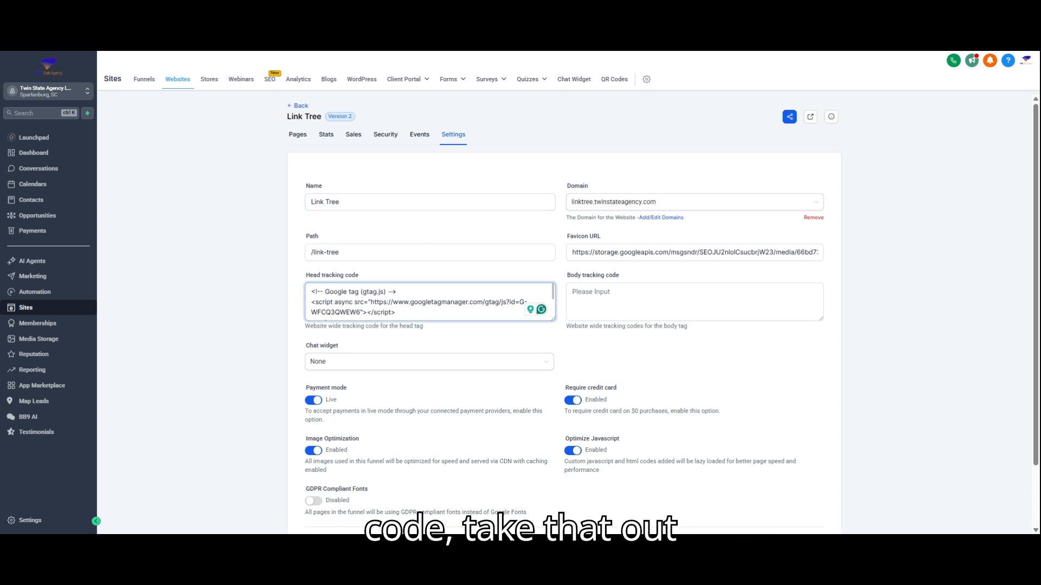
{"action": "key", "text": "ctrl+a"}
{"action": "key", "text": "BackSpace"}
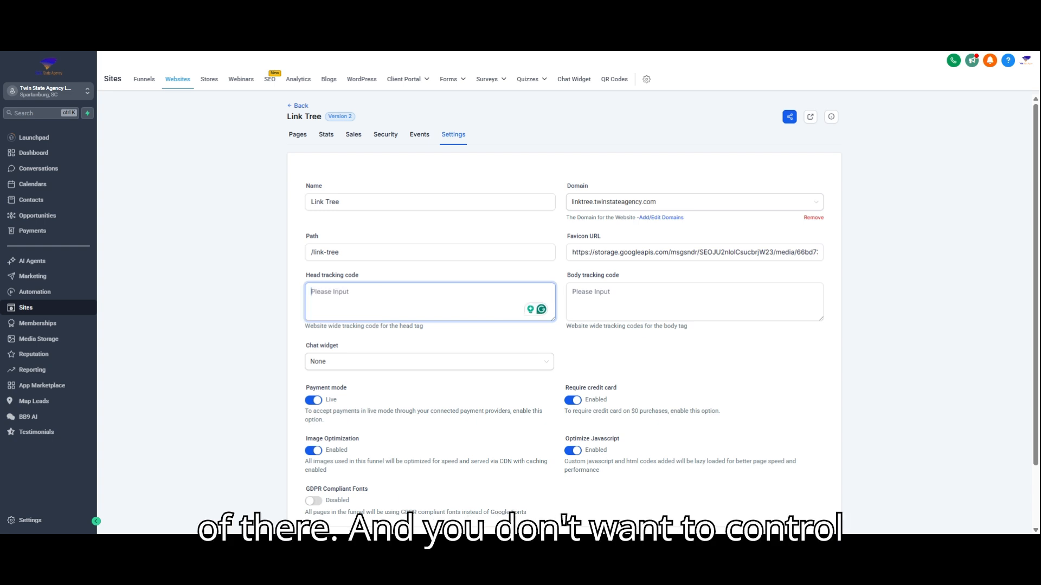
{"action": "key", "text": "ctrl+v"}
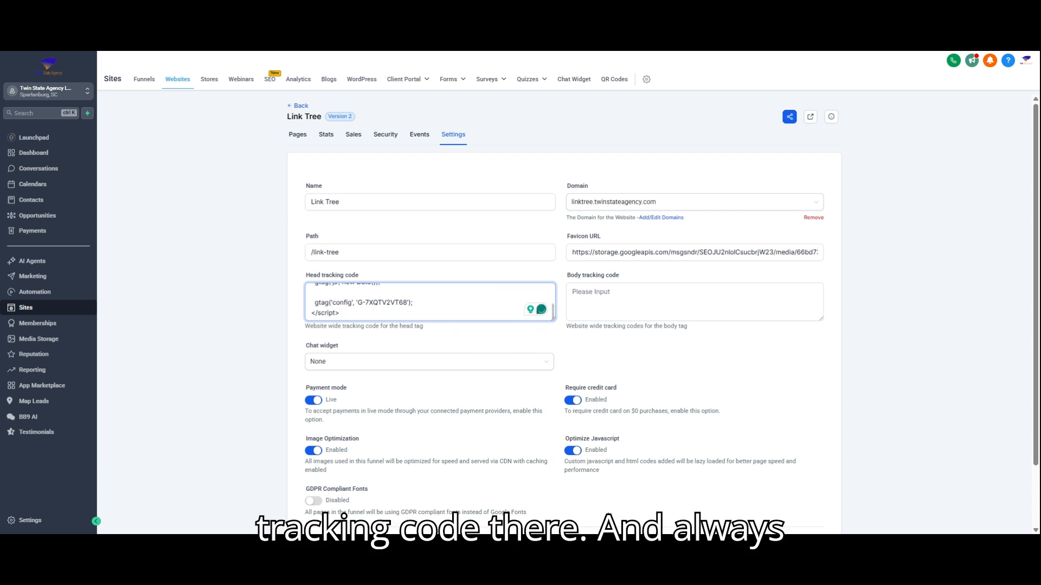
{"action": "scroll", "coordinate": [597, 390], "scroll_direction": "down", "scroll_amount": 2}
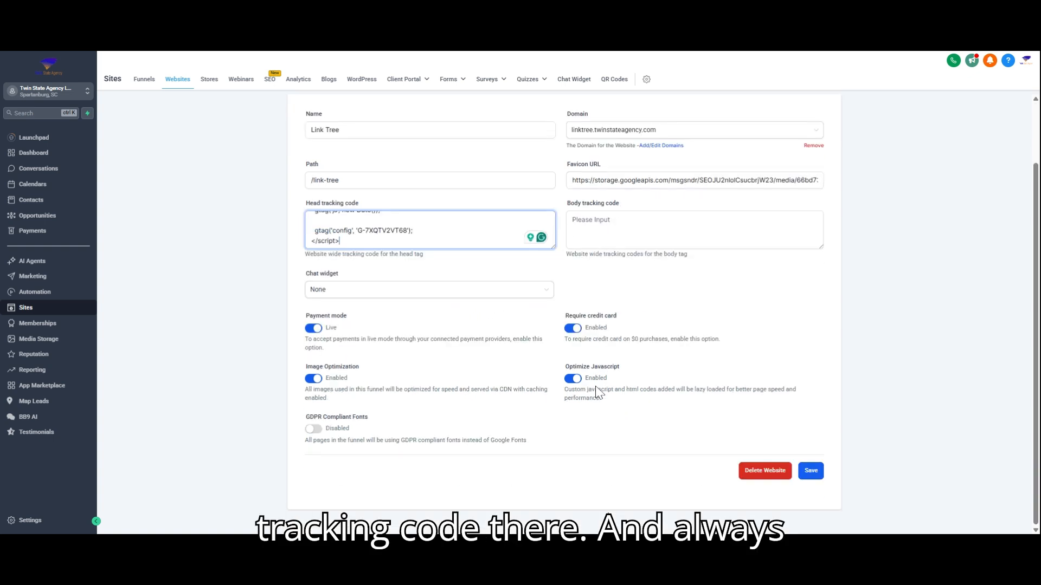
{"action": "left_click", "coordinate": [809, 471]}
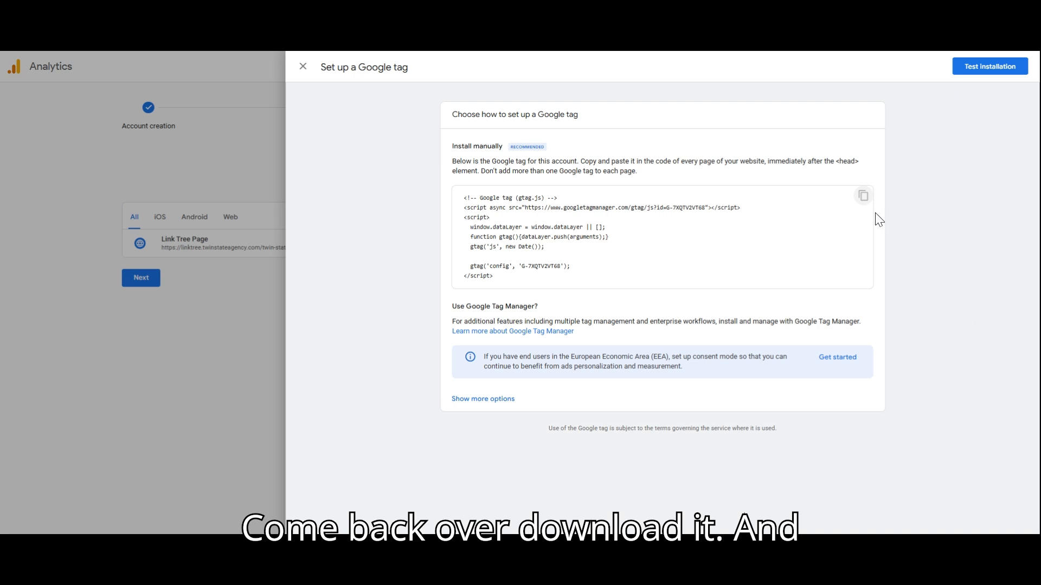
Back in Google Analytics, test the Google tag installation on the website and confirm the tag setup.
{"action": "left_click", "coordinate": [976, 76]}
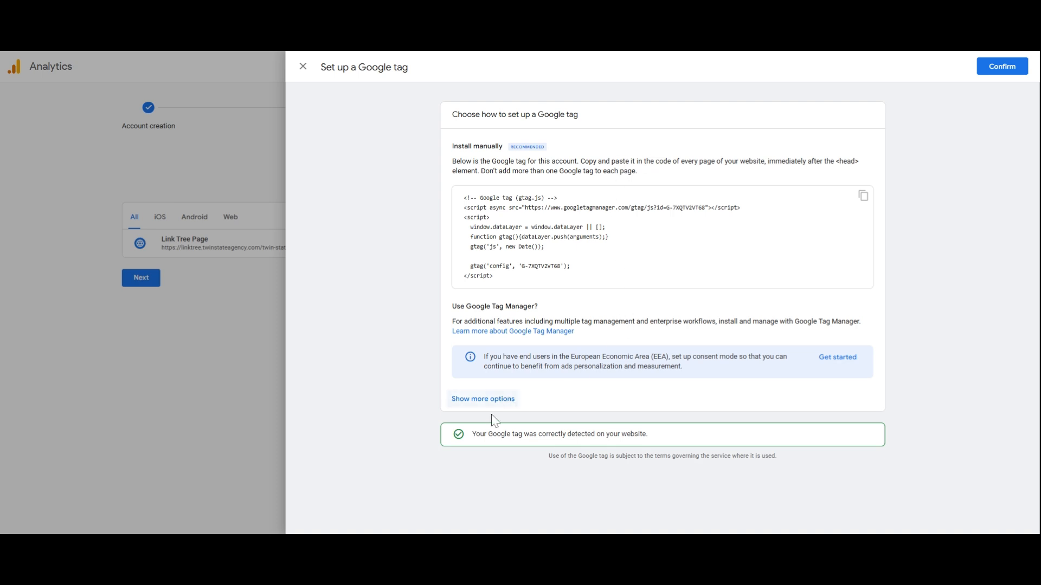
{"action": "left_click_drag", "start_coordinate": [474, 436], "coordinate": [650, 443]}
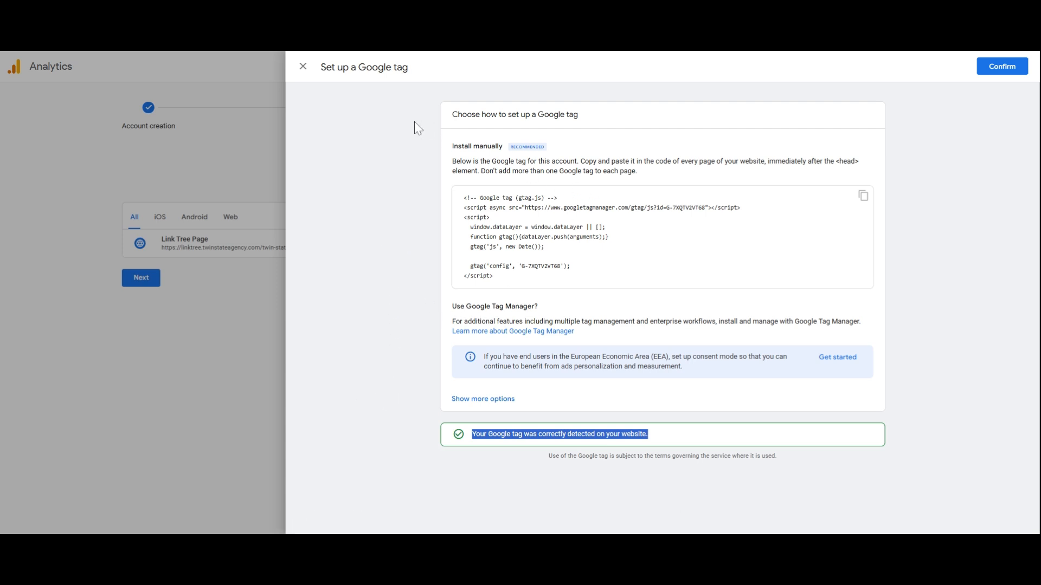
{"action": "left_click", "coordinate": [998, 68]}
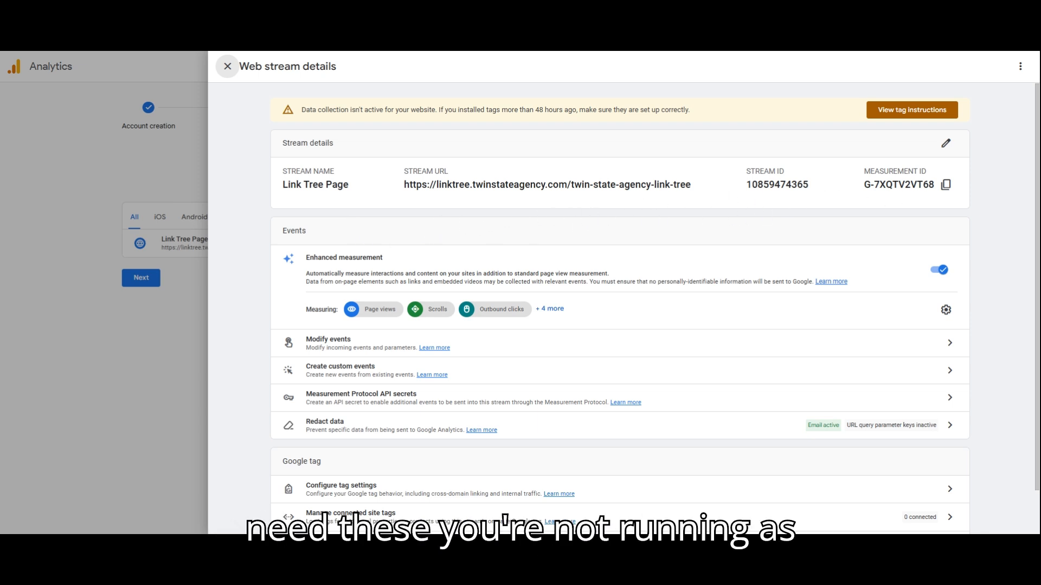
Review and close the Link Tree Page stream details, and finish the data collection setup by continuing to Home.
{"action": "scroll", "coordinate": [617, 372], "scroll_direction": "down", "scroll_amount": 1}
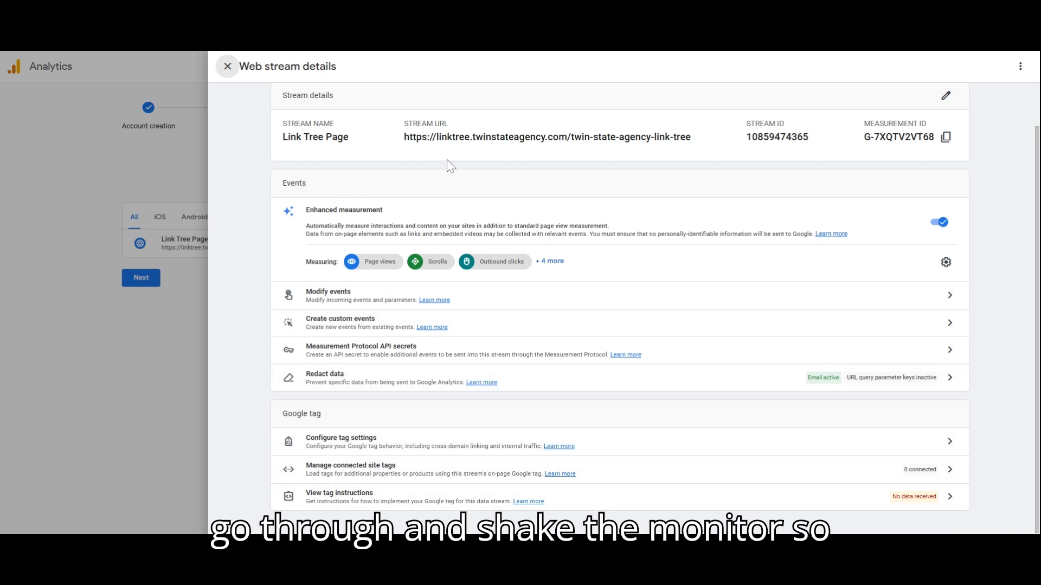
{"action": "scroll", "coordinate": [515, 199], "scroll_direction": "up", "scroll_amount": 2}
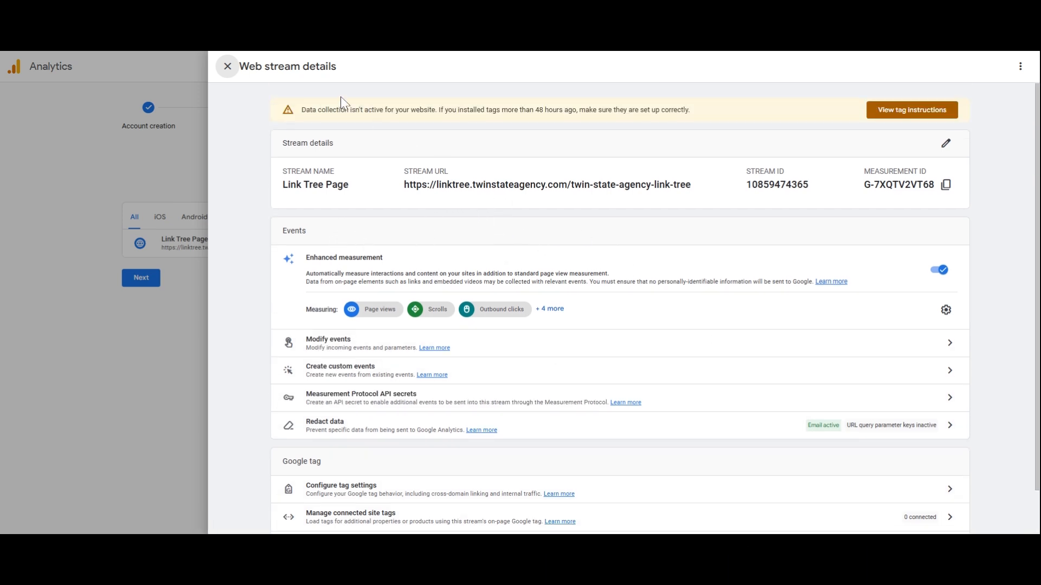
{"action": "left_click", "coordinate": [237, 75]}
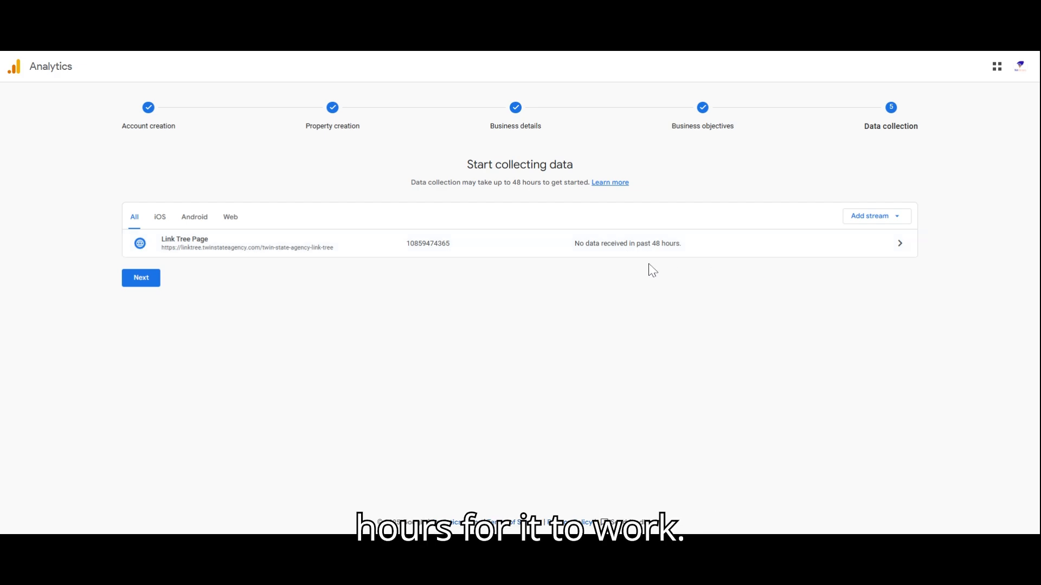
{"action": "left_click", "coordinate": [780, 255]}
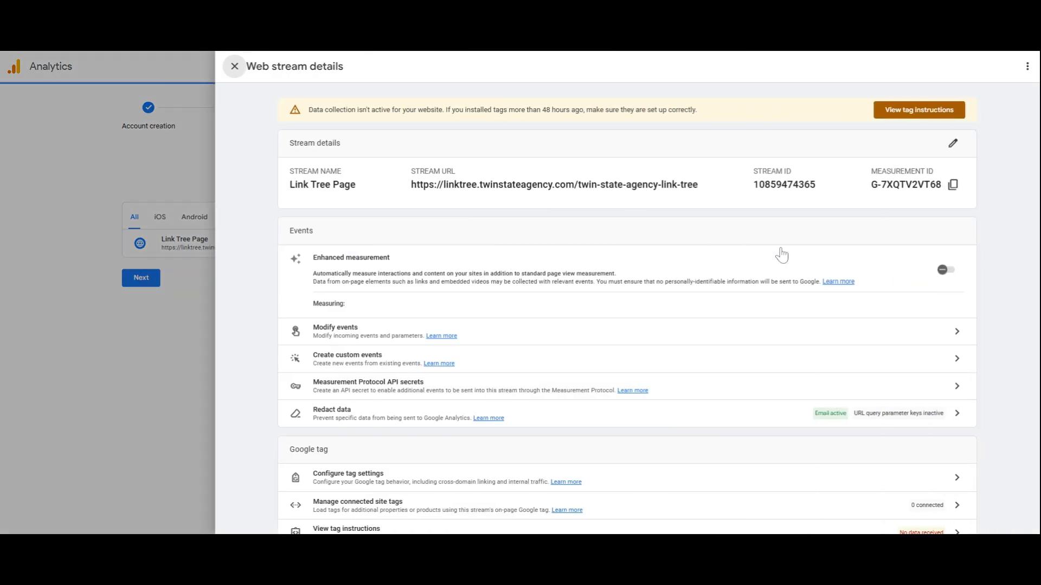
{"action": "left_click", "coordinate": [228, 66]}
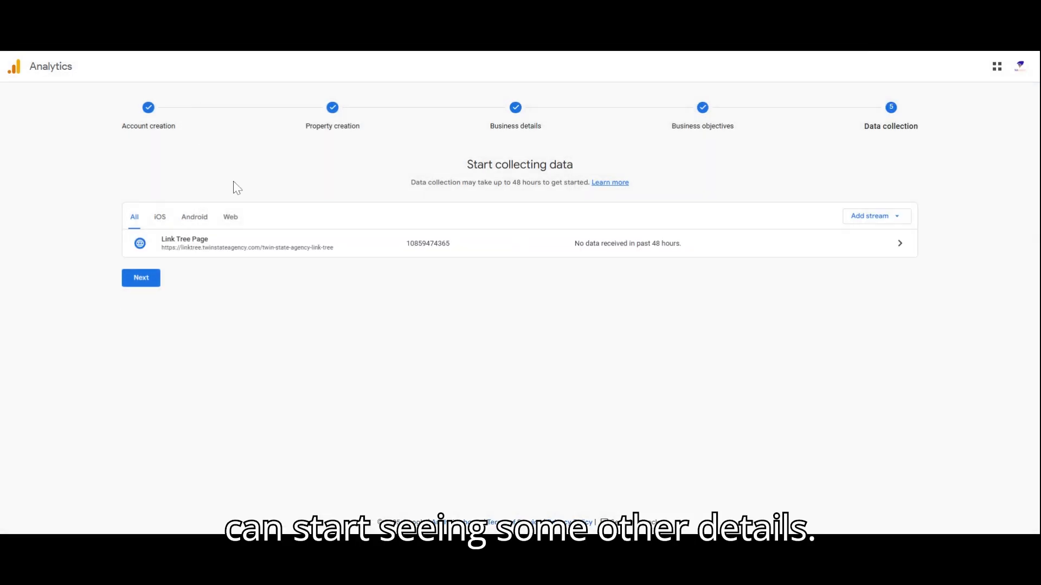
{"action": "left_click", "coordinate": [144, 284]}
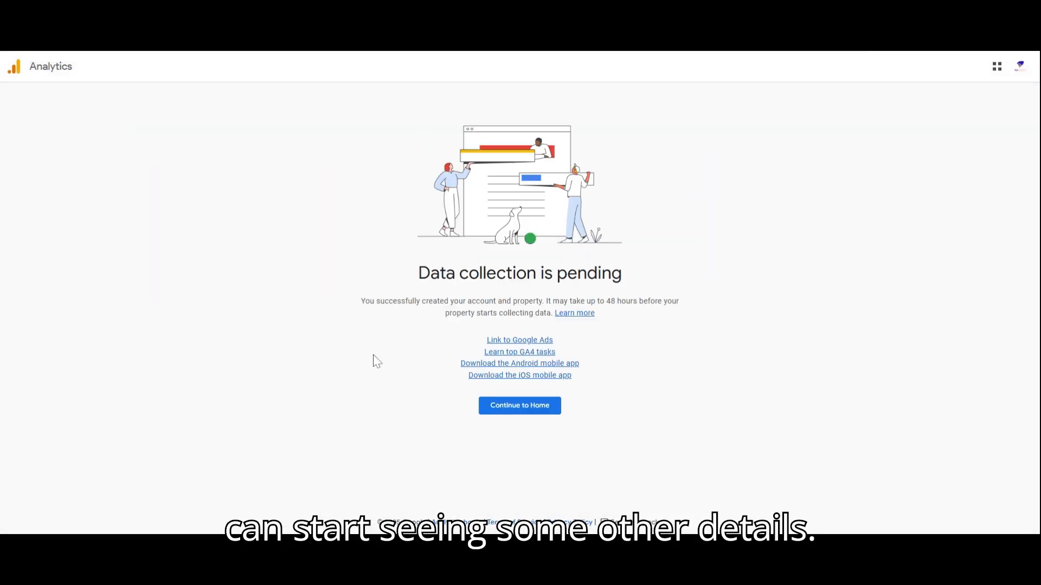
{"action": "left_click", "coordinate": [515, 408]}
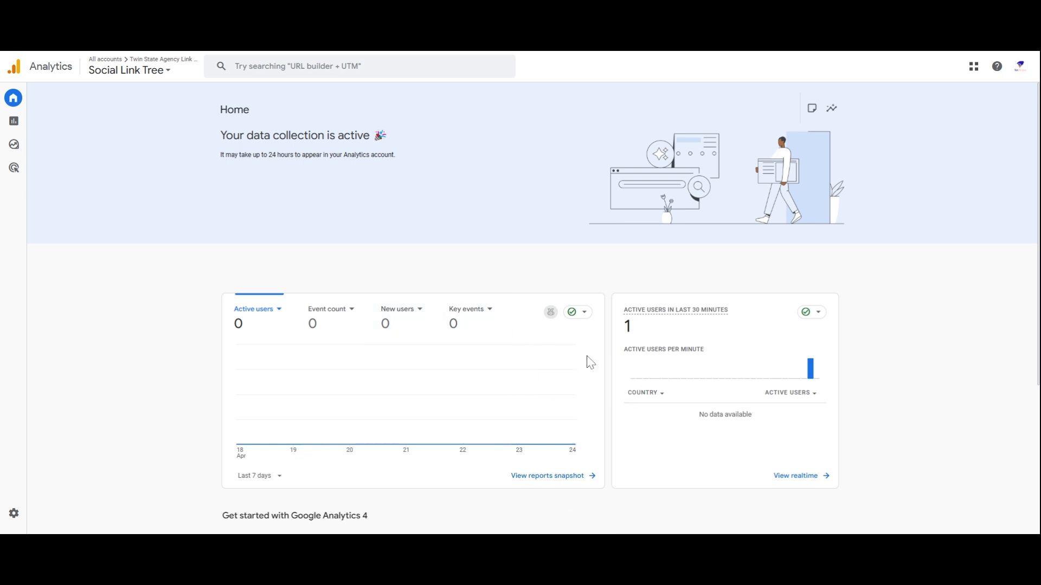
Examine the property's Home page, including active users in the last 30 minutes and the Get started with Google Analytics 4 cards.
{"action": "scroll", "coordinate": [555, 475], "scroll_direction": "down", "scroll_amount": 1}
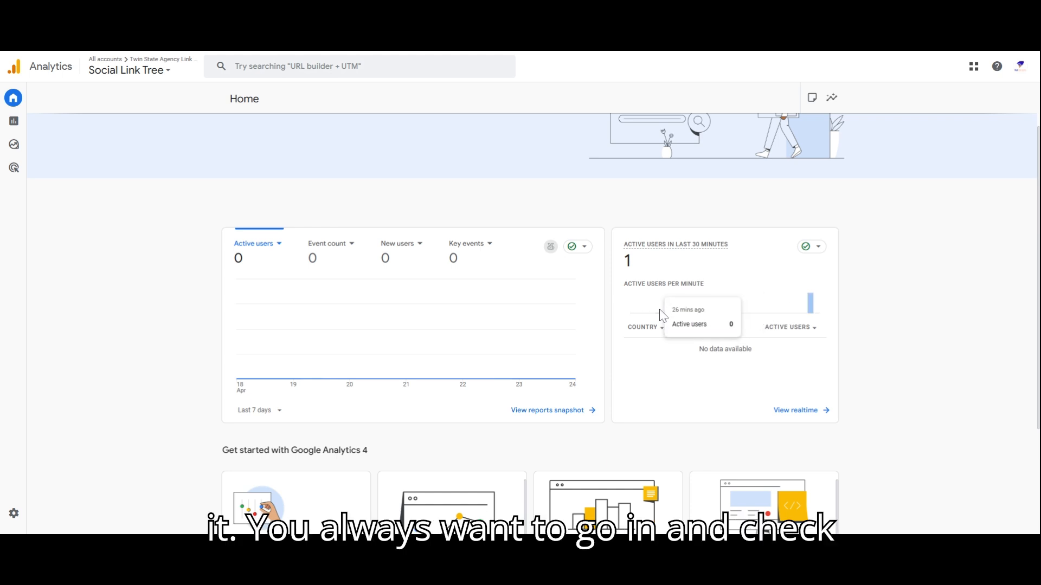
{"action": "mouse_move", "coordinate": [811, 310]}
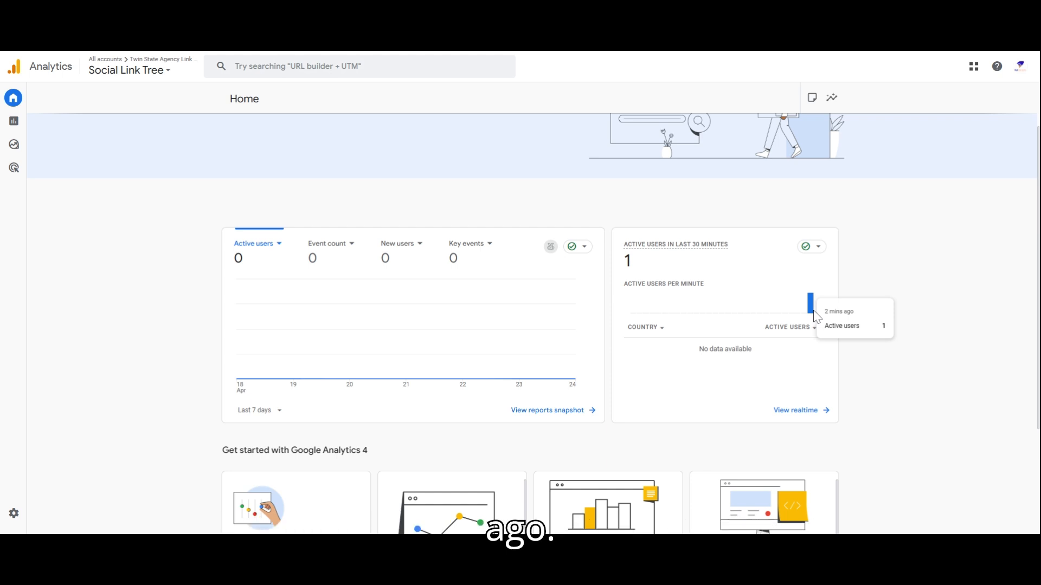
{"action": "scroll", "coordinate": [581, 424], "scroll_direction": "down", "scroll_amount": 3}
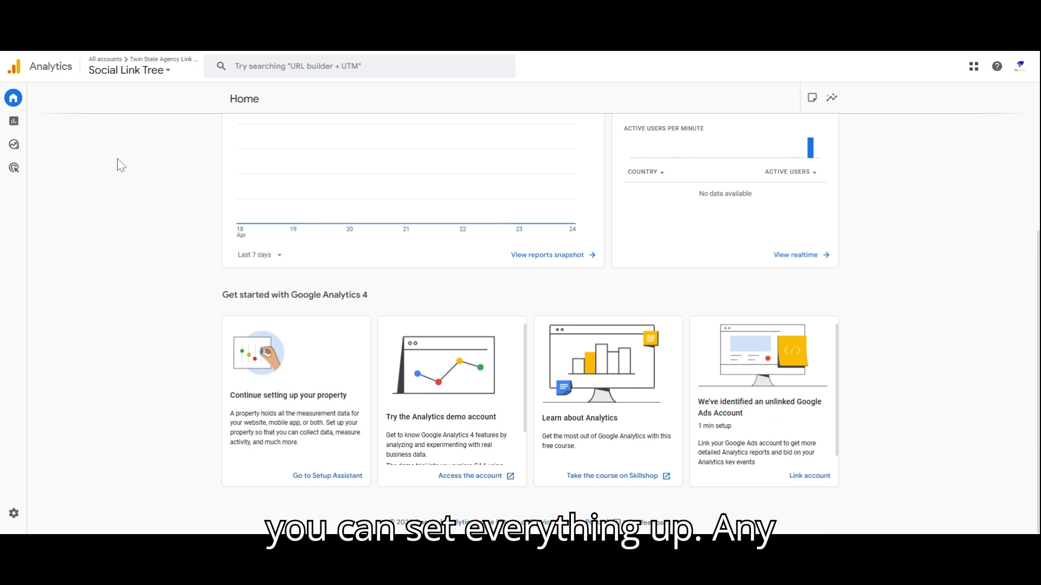
{"action": "scroll", "coordinate": [117, 163], "scroll_direction": "up", "scroll_amount": 5}
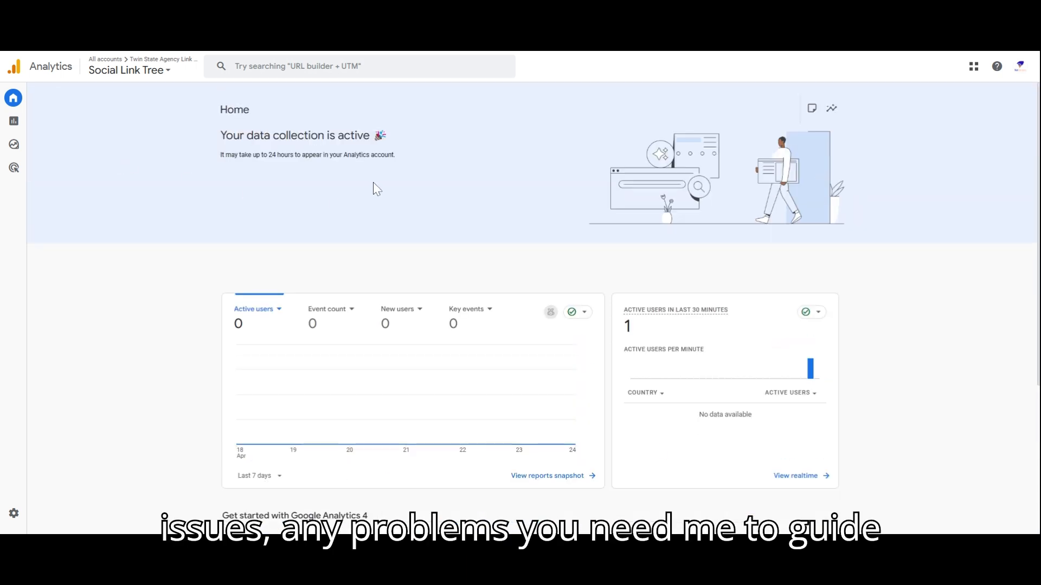